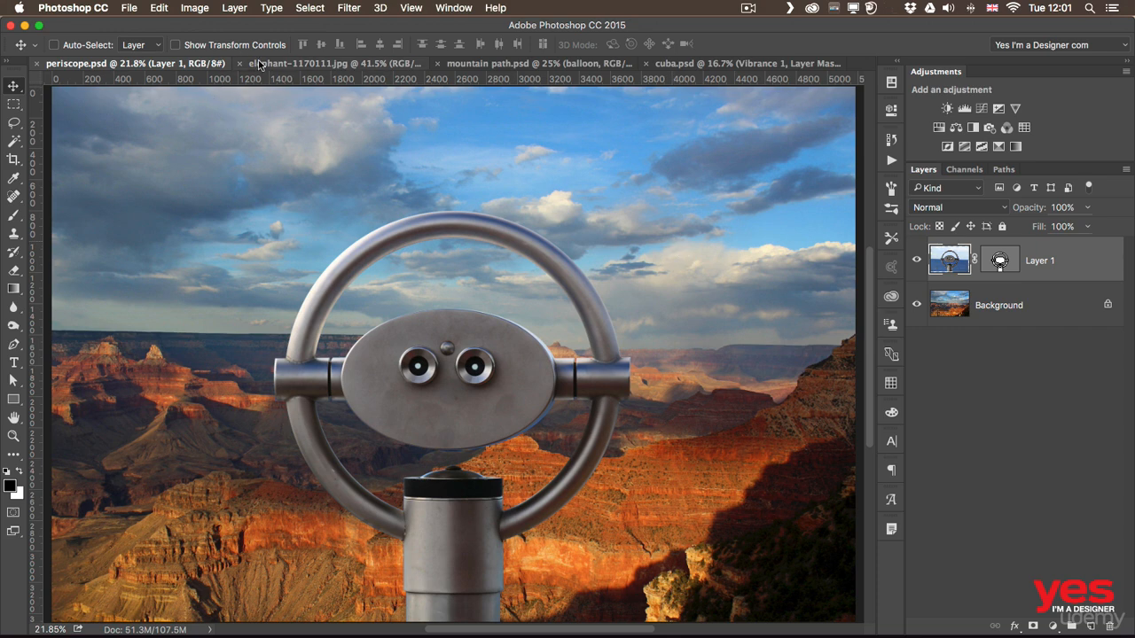
# Switch to the elephant-1170111.jpg document
pyautogui.click(292, 64)
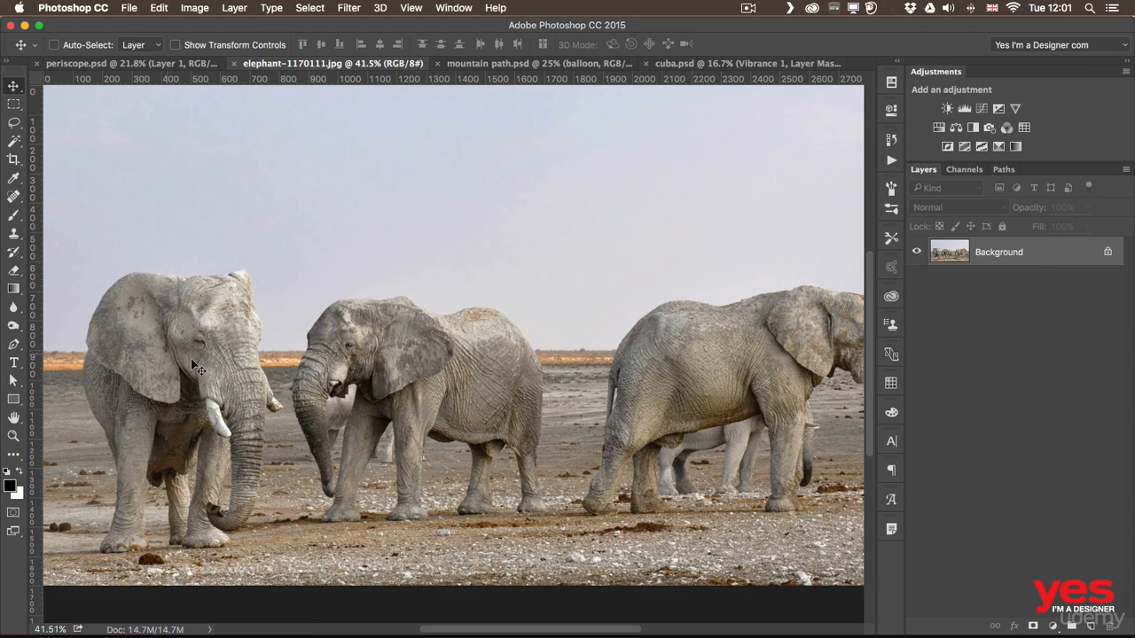
pyautogui.press('z')
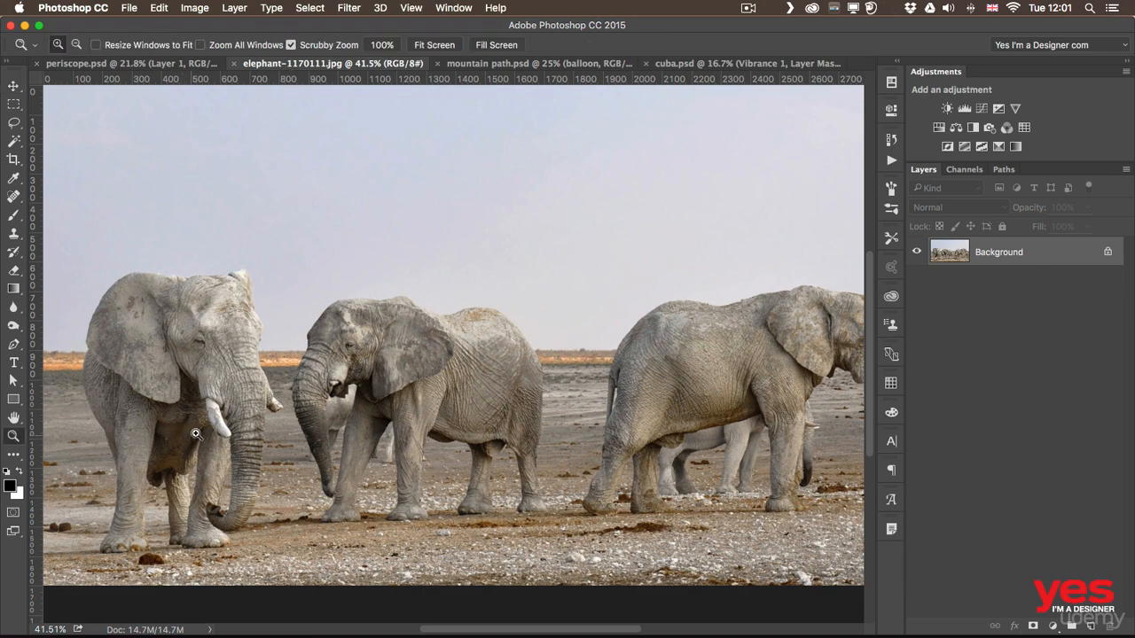
pyautogui.moveTo(181, 432); pyautogui.dragTo(229, 417)
pyautogui.moveTo(269, 366); pyautogui.dragTo(450, 316)
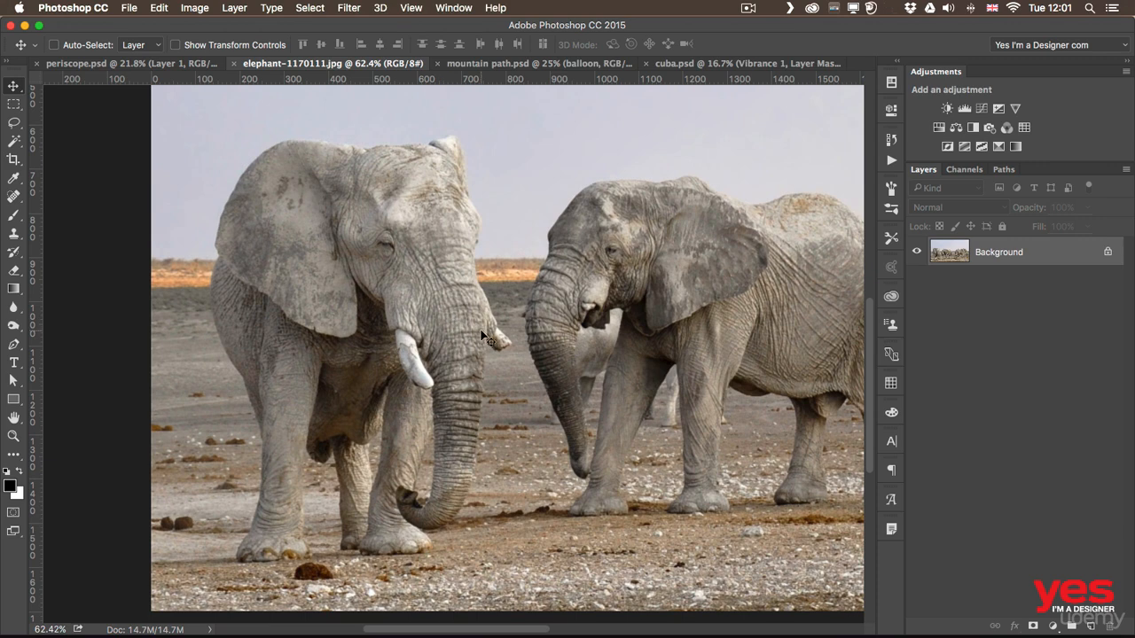
# Try to select the leftmost elephant with the Quick Selection tool and clear the selection
pyautogui.click(14, 143)
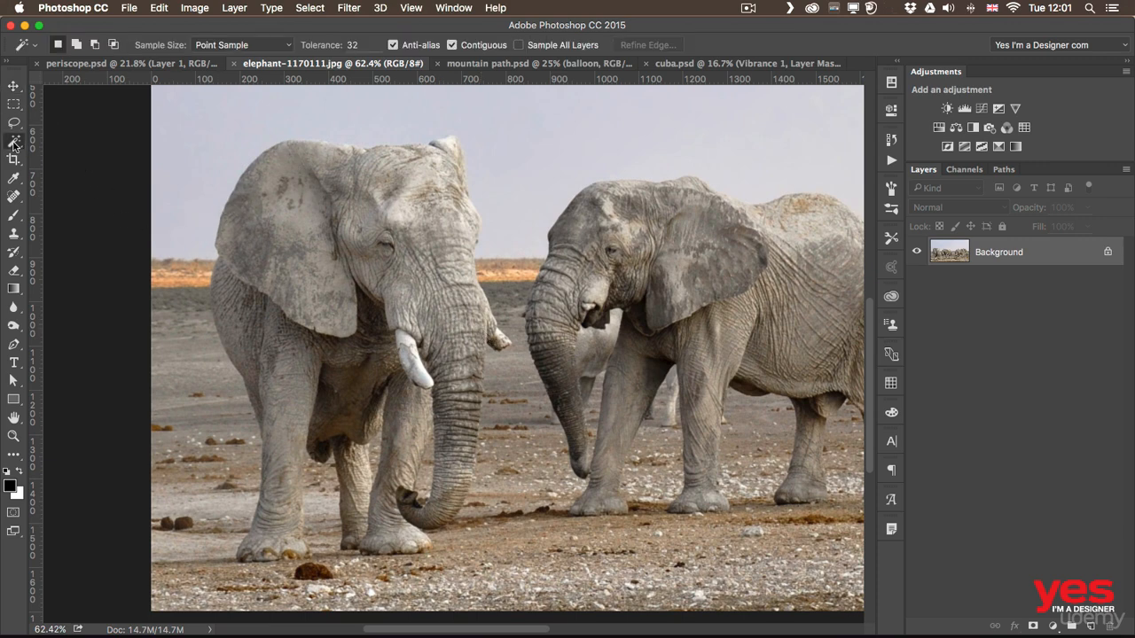
pyautogui.click(14, 143)
pyautogui.click(55, 140)
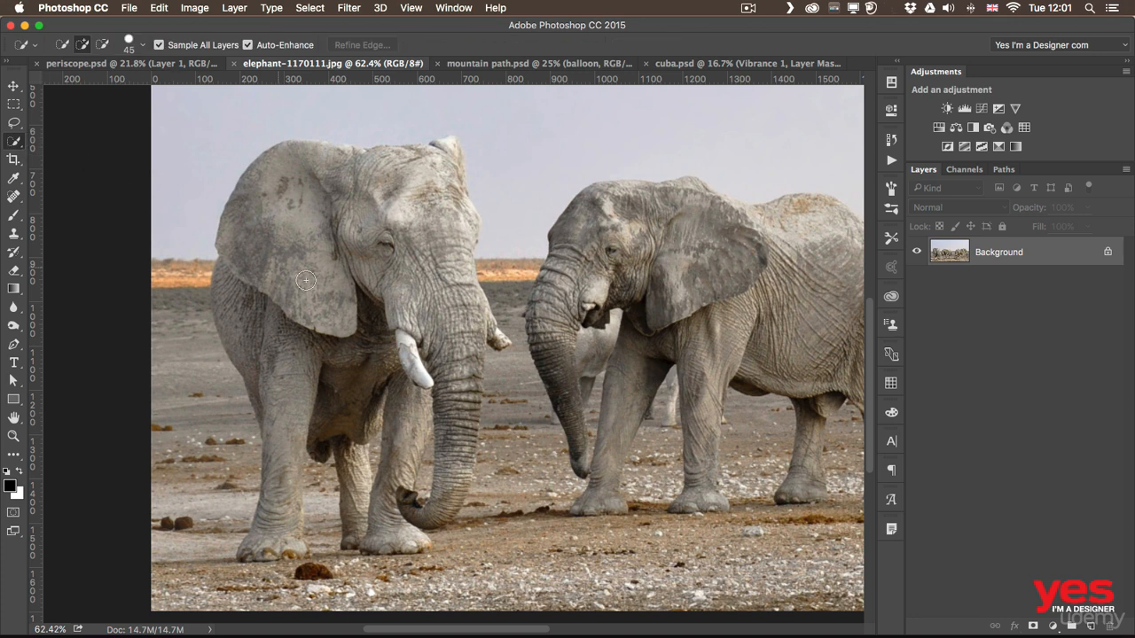
pyautogui.moveTo(271, 283)
pyautogui.mouseDown()
pyautogui.moveTo(266, 317)
pyautogui.moveTo(303, 361)
pyautogui.moveTo(352, 326)
pyautogui.moveTo(364, 302)
pyautogui.moveTo(401, 324)
pyautogui.moveTo(443, 409)
pyautogui.moveTo(455, 381)
pyautogui.moveTo(457, 429)
pyautogui.moveTo(441, 457)
pyautogui.mouseUp()
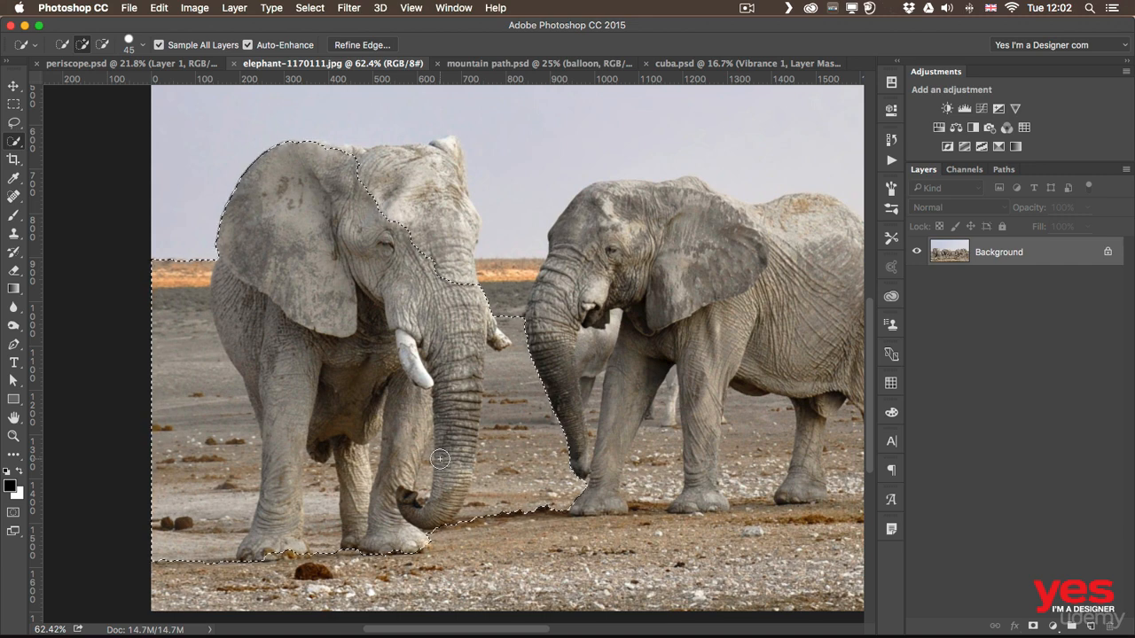
pyautogui.press('super+d')
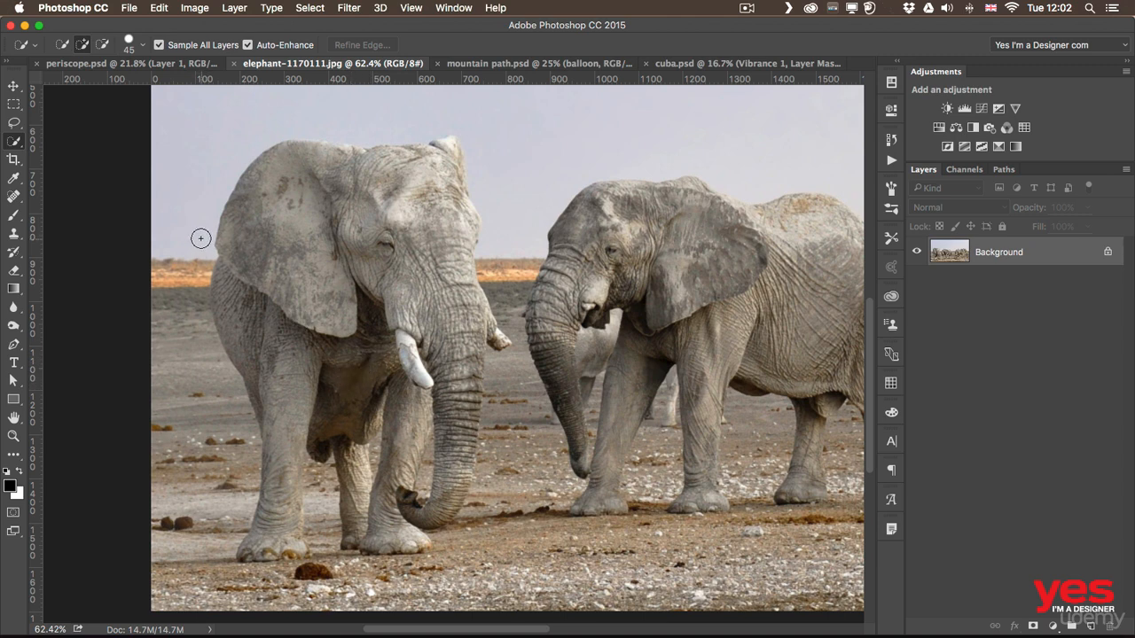
# Start a Pen tool path at the lower outer edge of the leftmost elephant's ear and trace over its top to the dip beside the head
pyautogui.press('p')
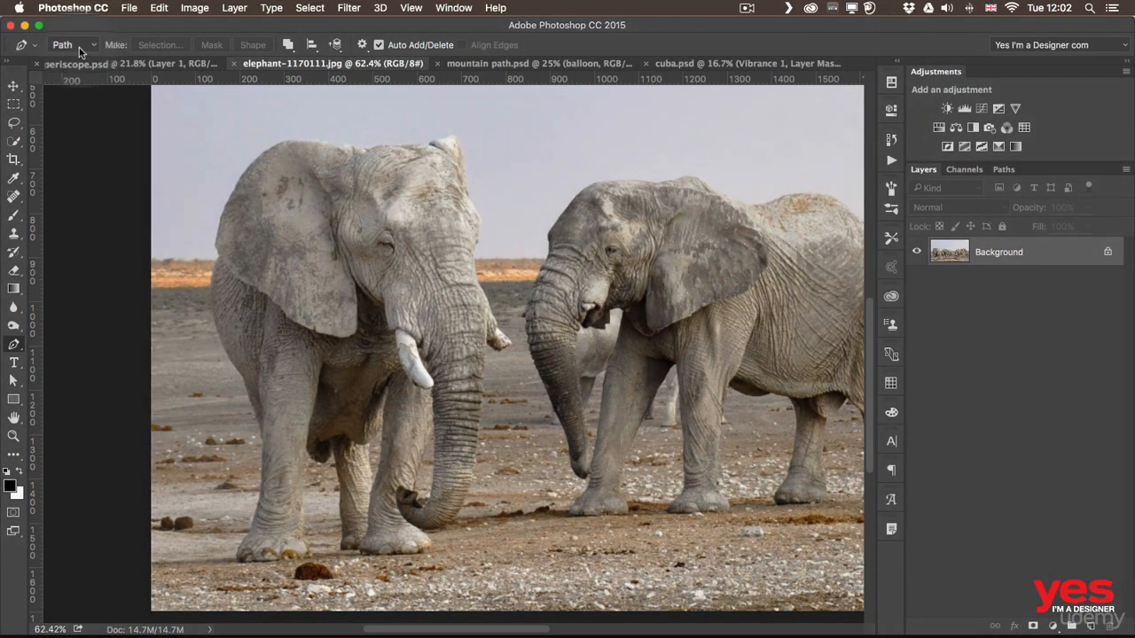
pyautogui.click(286, 44)
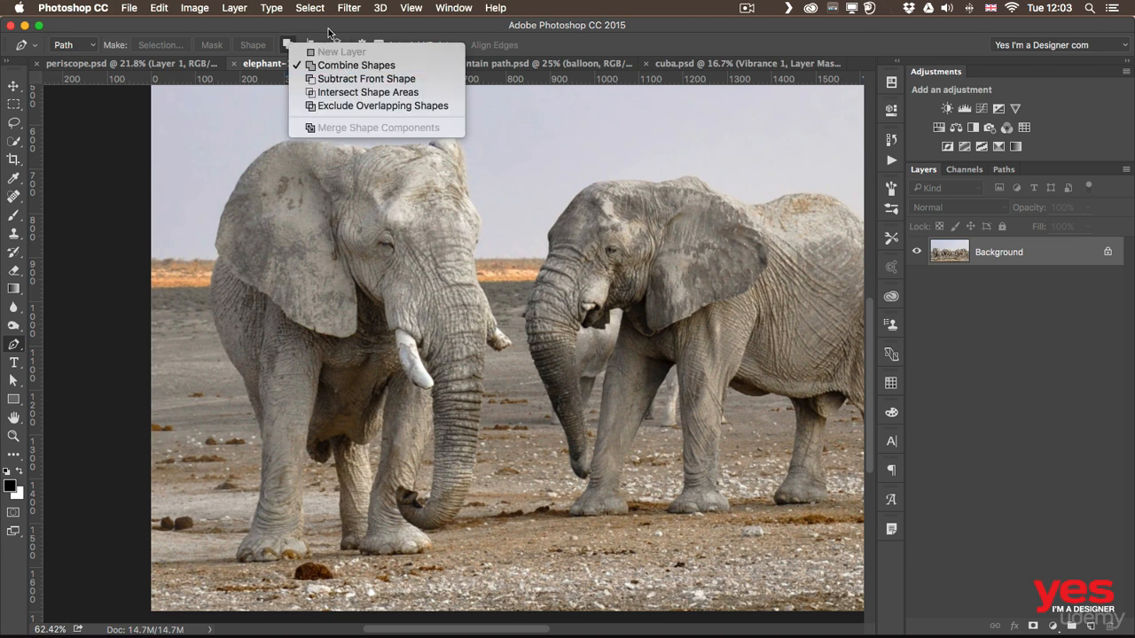
pyautogui.click(330, 36)
pyautogui.press('z')
pyautogui.moveTo(250, 197); pyautogui.dragTo(332, 192)
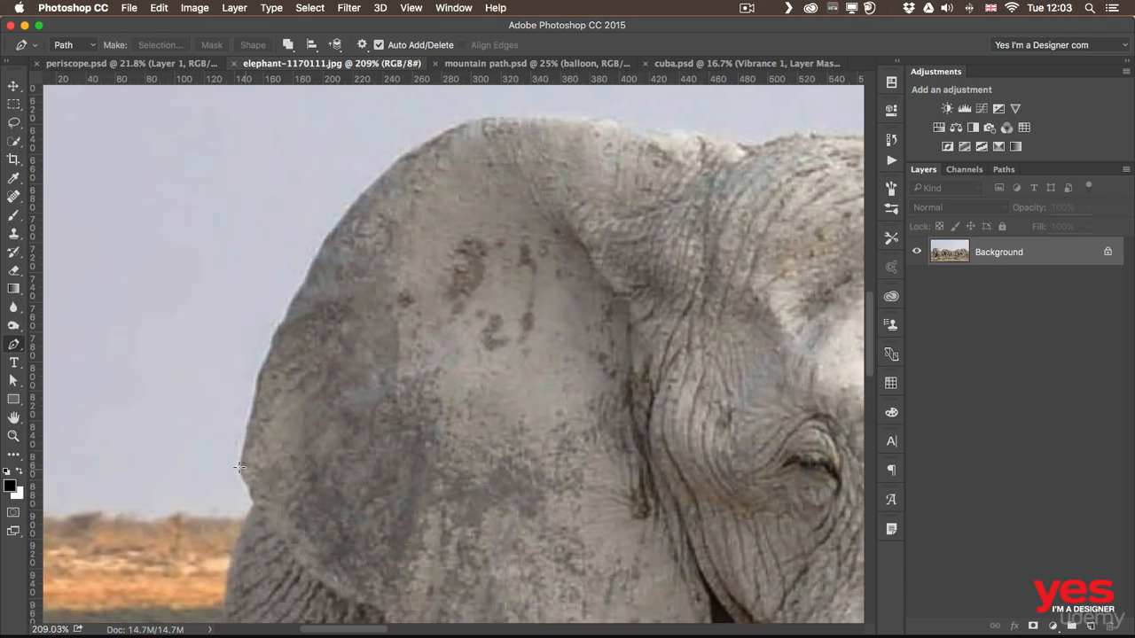
pyautogui.click(252, 503)
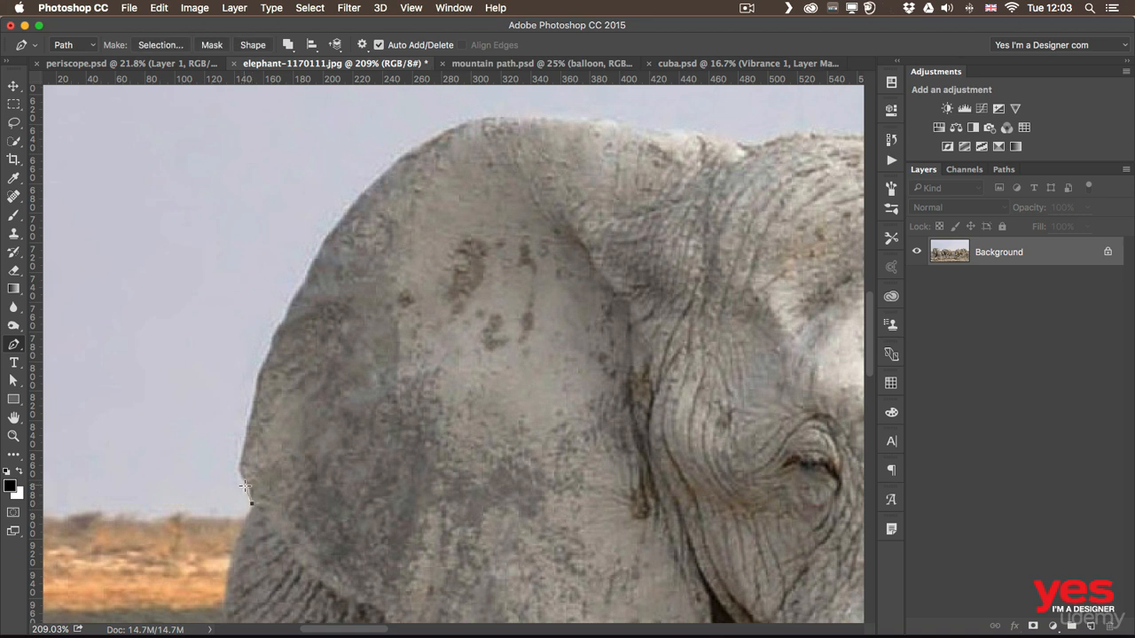
pyautogui.moveTo(235, 465); pyautogui.dragTo(245, 445)
pyautogui.moveTo(264, 360); pyautogui.dragTo(309, 272)
pyautogui.moveTo(373, 180); pyautogui.dragTo(424, 144)
pyautogui.moveTo(519, 120)
pyautogui.mouseDown()
pyautogui.moveTo(540, 121)
pyautogui.moveTo(546, 136)
pyautogui.moveTo(538, 122)
pyautogui.mouseUp()
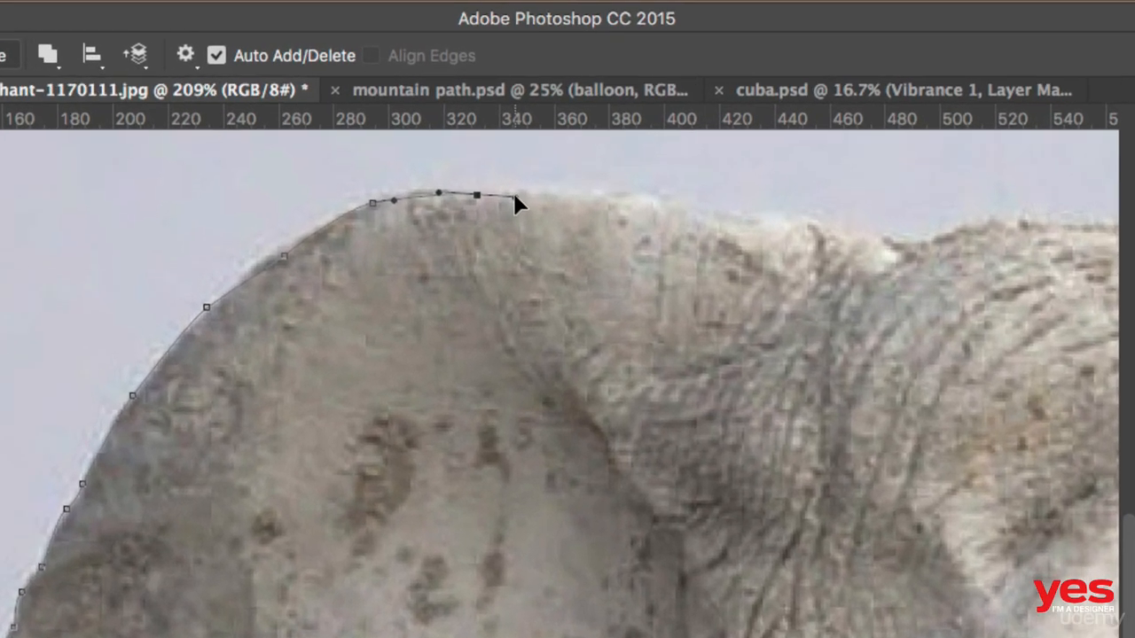
pyautogui.moveTo(513, 195); pyautogui.dragTo(876, 235)
# Continue the path along the crown of the elephant's head to the base of the far ear's tip
pyautogui.press('space')
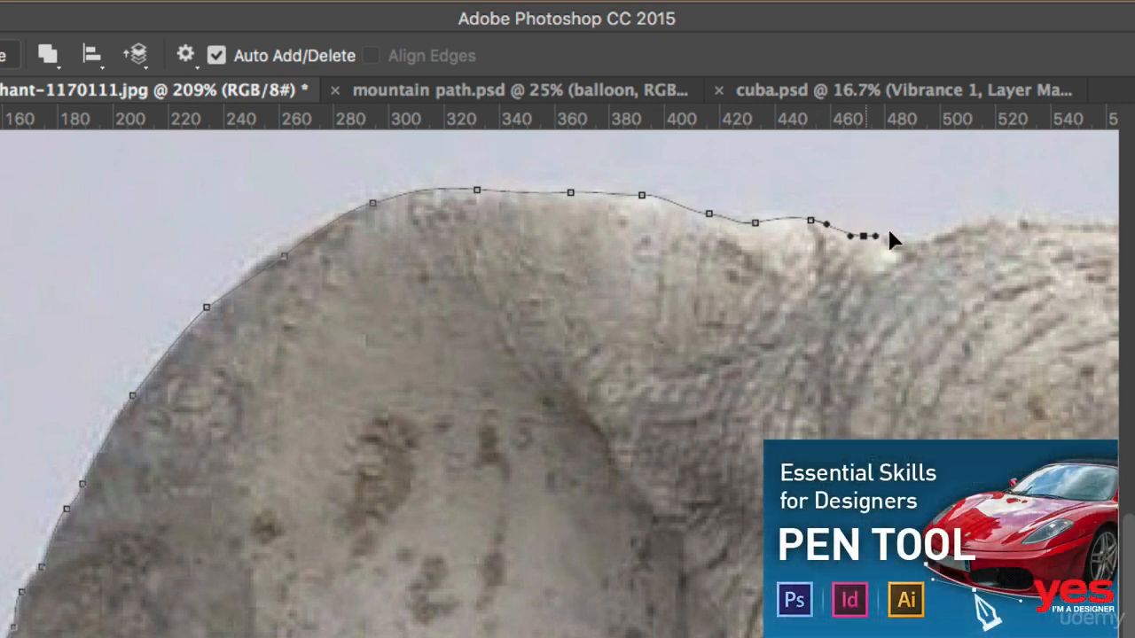
pyautogui.moveTo(1012, 262); pyautogui.dragTo(295, 364)
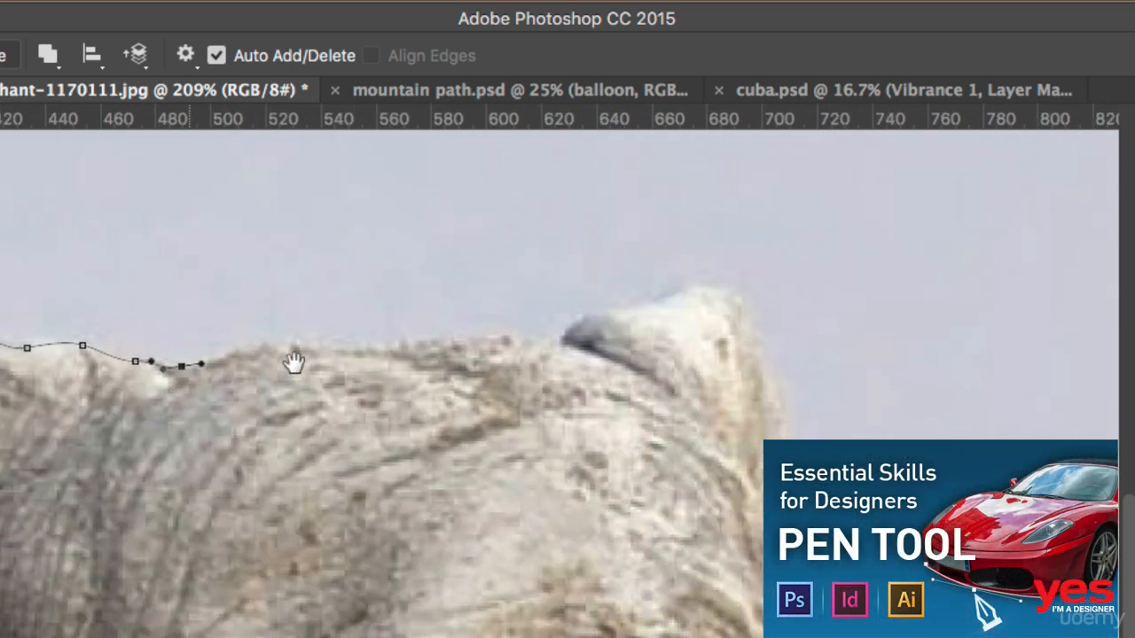
pyautogui.click(256, 351)
pyautogui.click(293, 348)
pyautogui.click(327, 344)
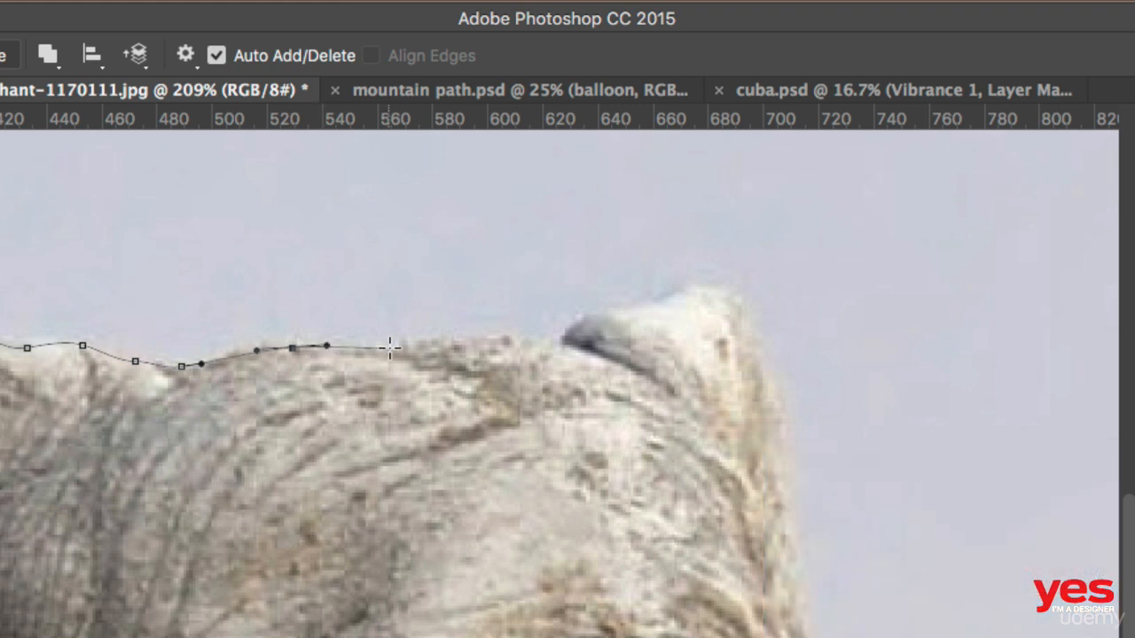
pyautogui.click(391, 348)
pyautogui.click(412, 343)
pyautogui.click(455, 338)
pyautogui.click(492, 333)
pyautogui.click(530, 330)
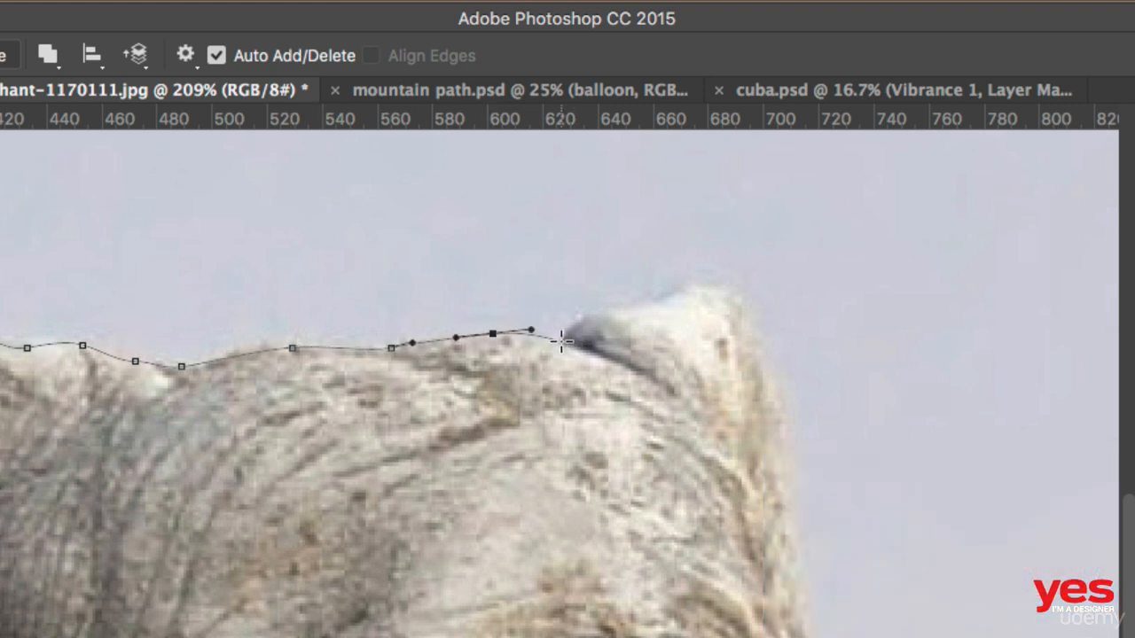
pyautogui.click(563, 341)
# Trace the path around the far ear's raised tip and down its outer edge to the forehead
pyautogui.moveTo(581, 317)
pyautogui.mouseDown()
pyautogui.moveTo(703, 279)
pyautogui.moveTo(751, 299)
pyautogui.mouseUp()
pyautogui.moveTo(758, 346); pyautogui.dragTo(765, 365)
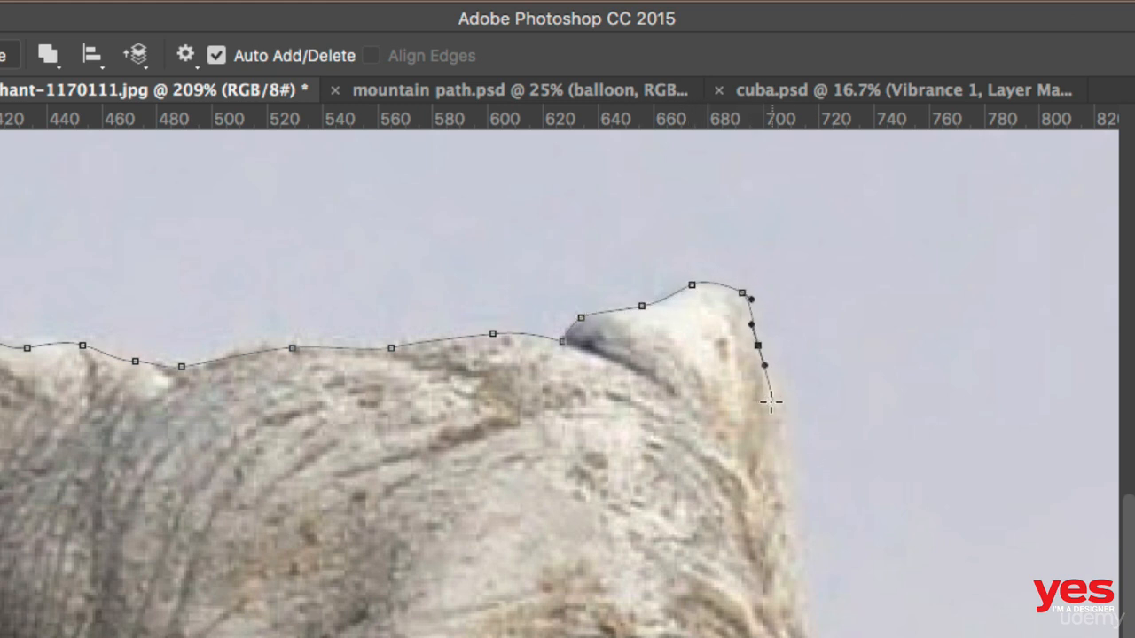
pyautogui.moveTo(781, 414); pyautogui.dragTo(780, 431)
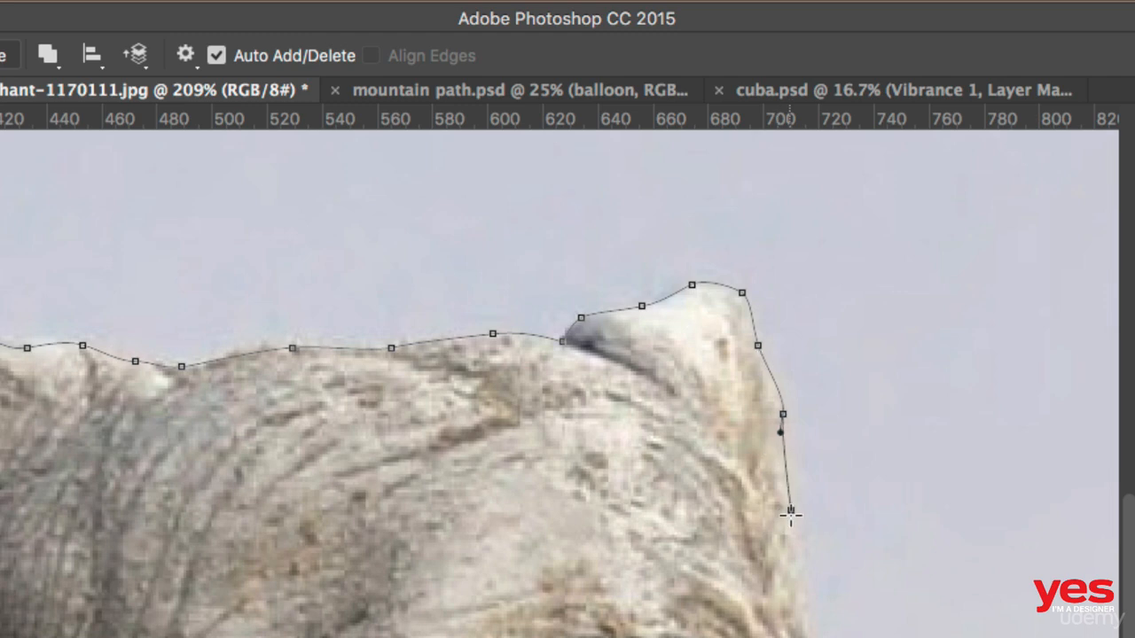
pyautogui.moveTo(791, 512); pyautogui.dragTo(794, 530)
pyautogui.moveTo(699, 359); pyautogui.dragTo(710, 396)
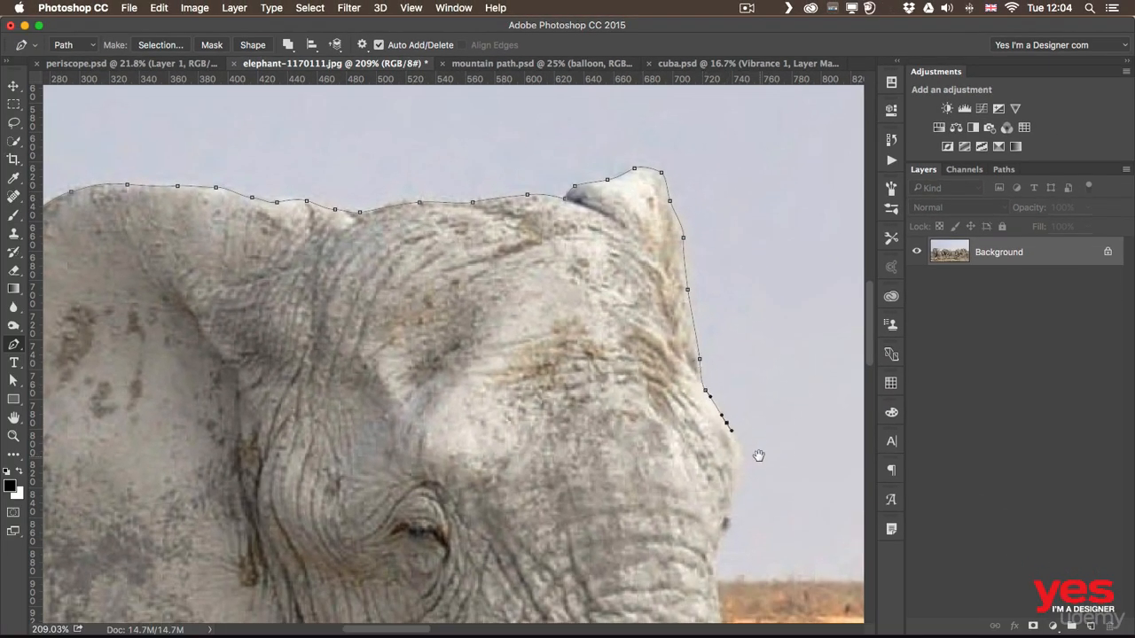
# Continue the path down the elephant's forehead, following the small bump, to the upper part of the trunk
pyautogui.moveTo(758, 455); pyautogui.dragTo(559, 247)
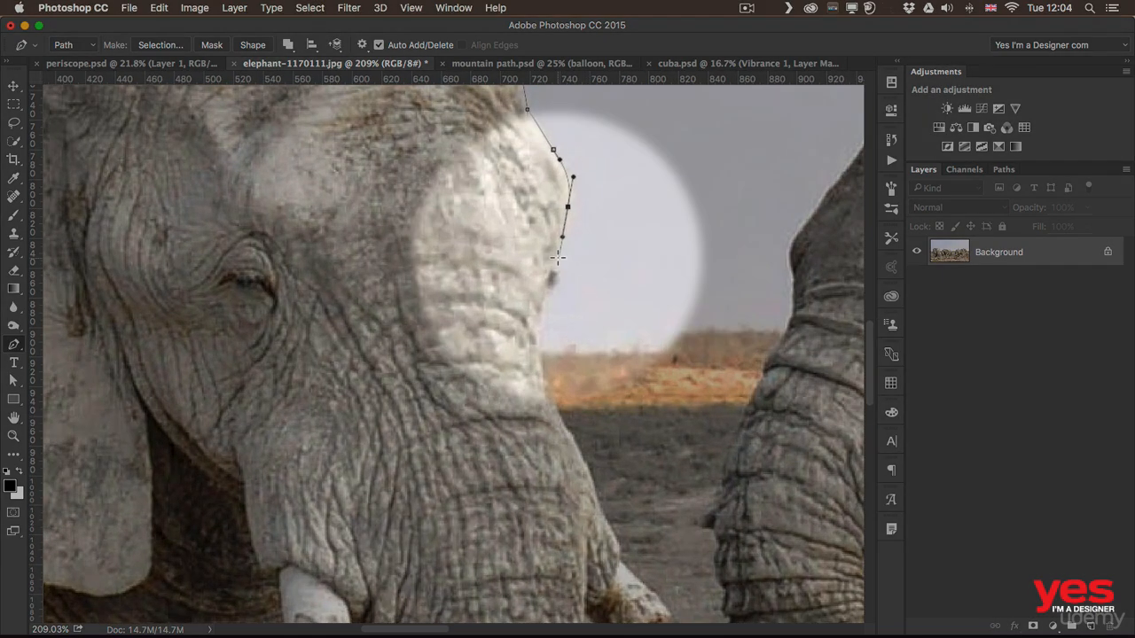
pyautogui.click(559, 260)
pyautogui.click(556, 269)
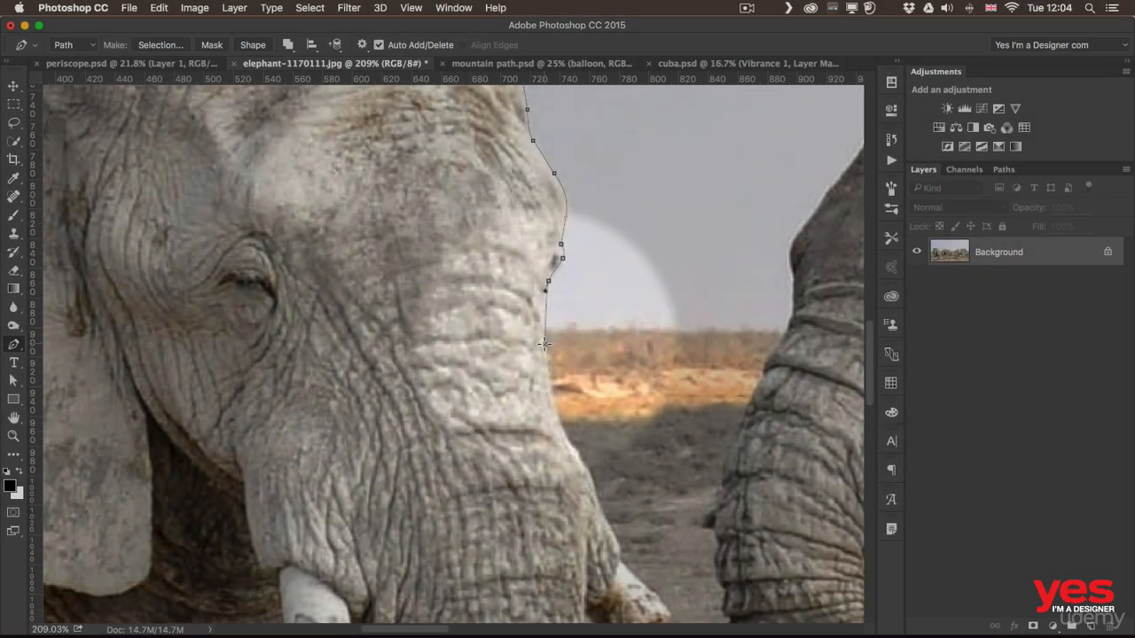
pyautogui.click(544, 344)
pyautogui.moveTo(561, 422); pyautogui.dragTo(568, 434)
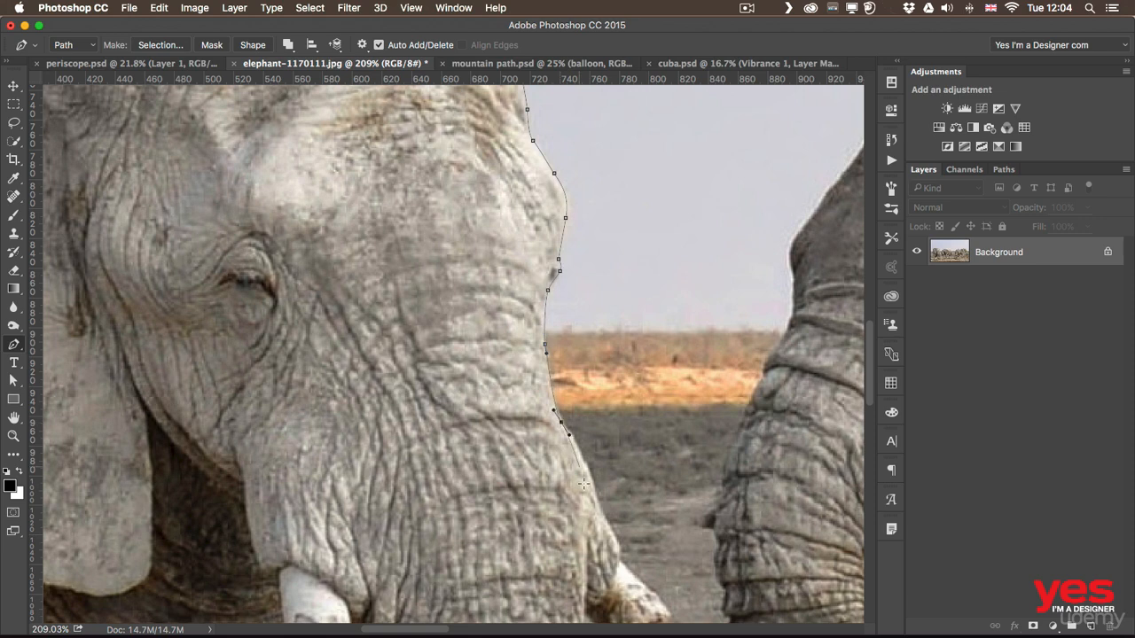
# Trace the path down the side of the face and around the short far tusk back to the trunk
pyautogui.moveTo(615, 489); pyautogui.dragTo(559, 242)
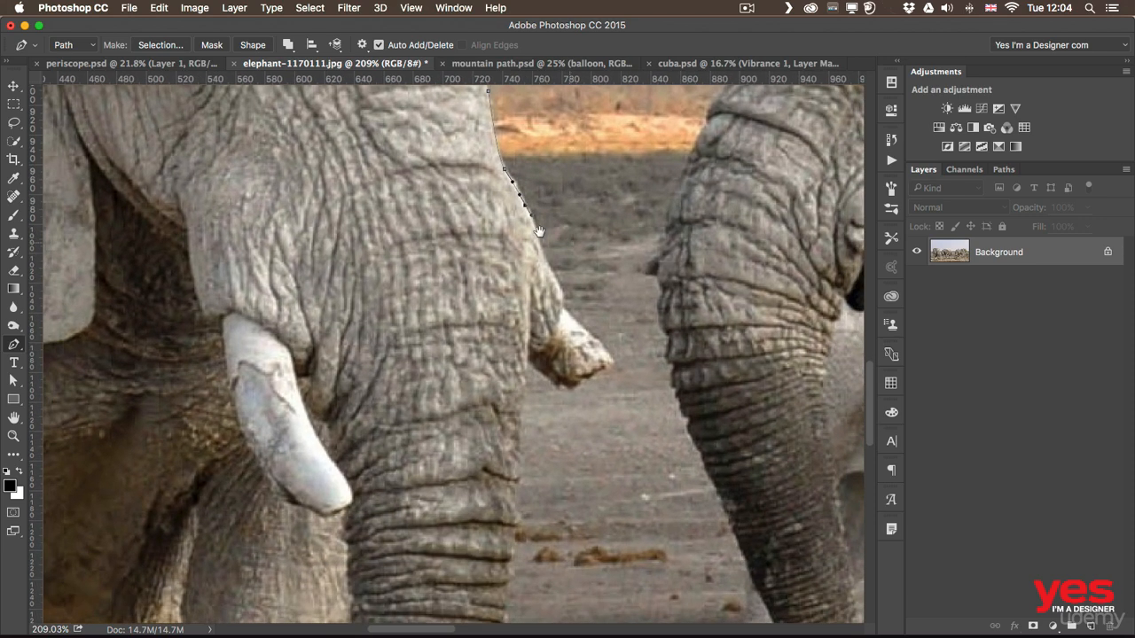
pyautogui.click(562, 309)
pyautogui.click(593, 337)
pyautogui.click(606, 352)
pyautogui.click(613, 362)
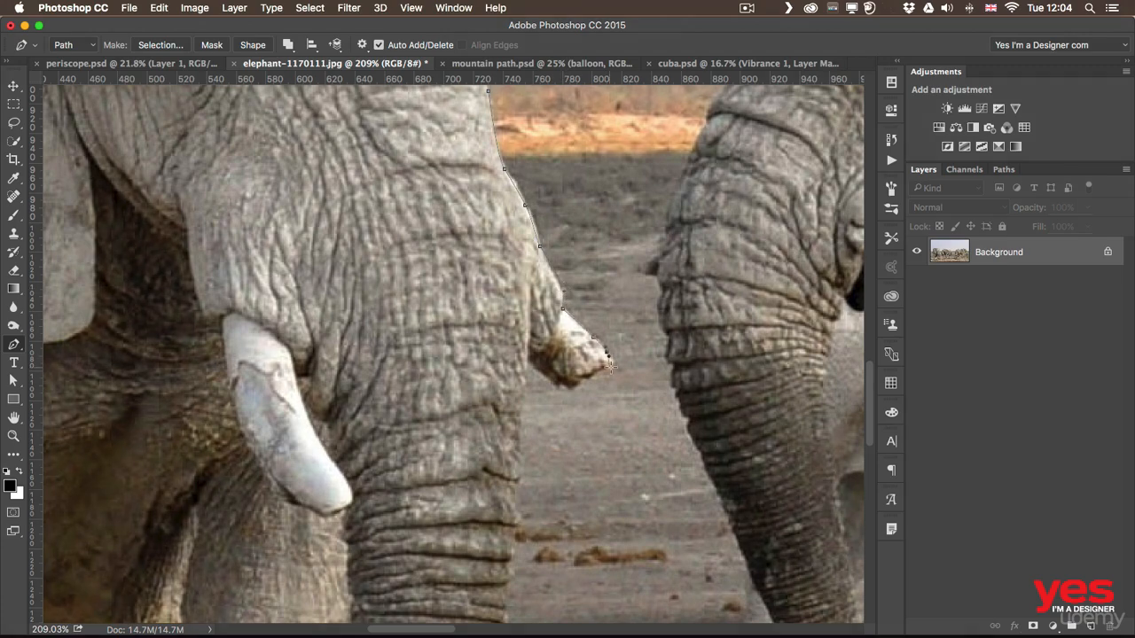
pyautogui.click(577, 388)
pyautogui.click(562, 388)
pyautogui.click(529, 363)
# Continue the path down the trunk's outer edge and around its curled lower end to the front foot
pyautogui.click(521, 417)
pyautogui.scroll(-5, 517, 440)
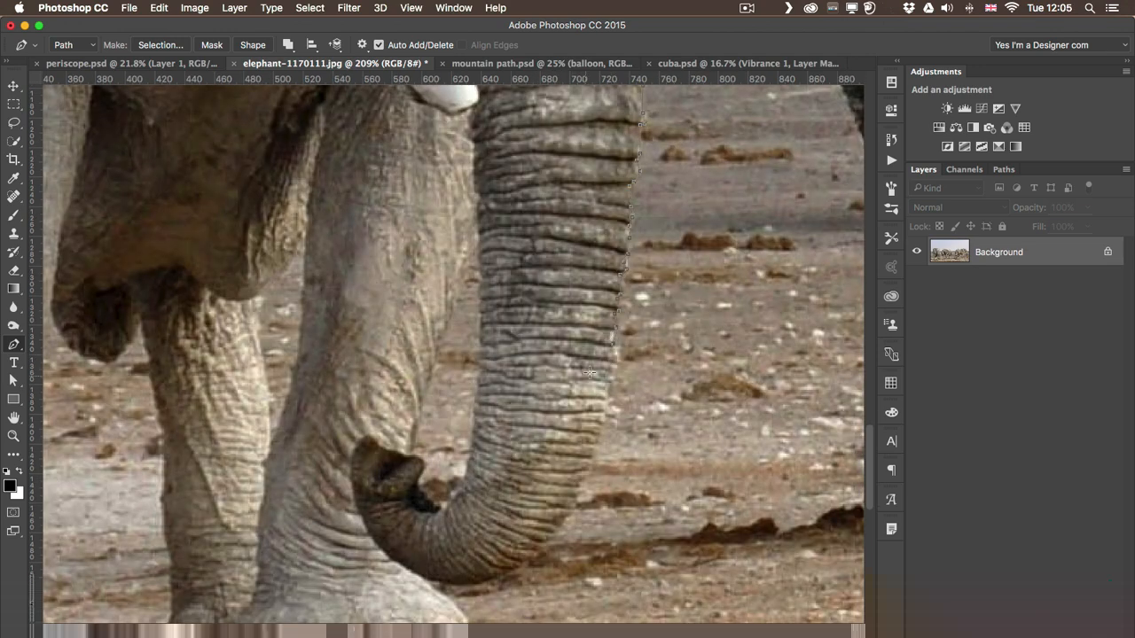
pyautogui.click(607, 397)
pyautogui.click(595, 450)
pyautogui.click(549, 539)
pyautogui.moveTo(470, 582); pyautogui.dragTo(547, 391)
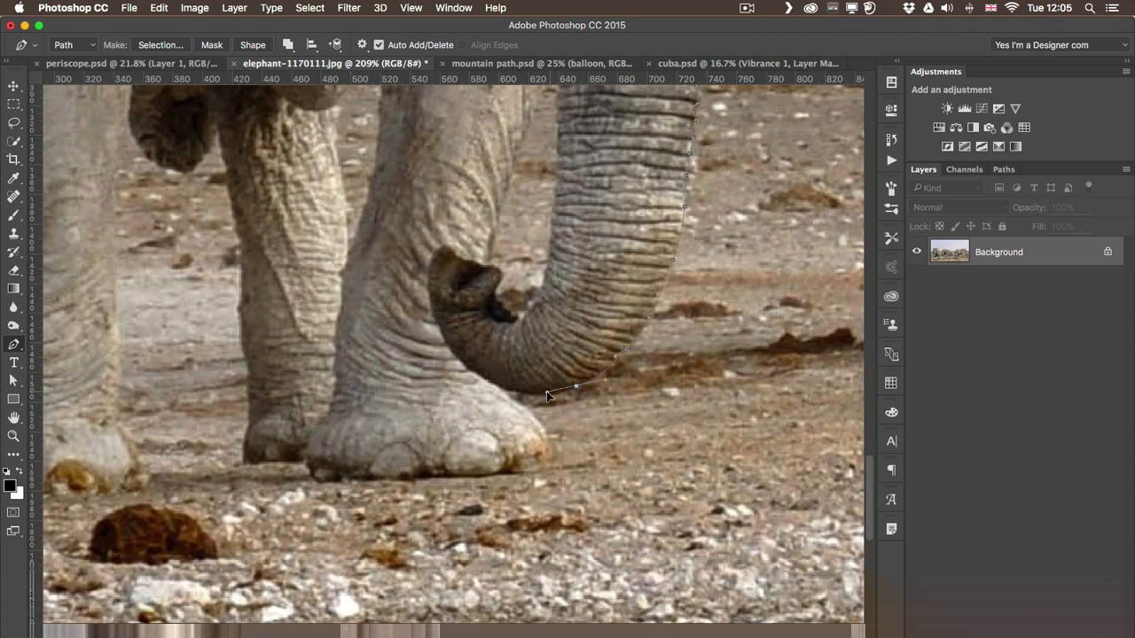
pyautogui.click(595, 379)
pyautogui.click(570, 387)
pyautogui.click(508, 390)
# Trace the path around the front foot beside the trunk and along its sole
pyautogui.click(543, 427)
pyautogui.click(511, 473)
pyautogui.click(445, 474)
pyautogui.click(407, 477)
pyautogui.click(358, 477)
# Trace the path around the hind foot and up the hind leg's outer edge to the belly
pyautogui.moveTo(337, 475); pyautogui.dragTo(552, 534)
pyautogui.click(459, 520)
pyautogui.click(464, 434)
pyautogui.click(453, 347)
pyautogui.click(457, 299)
pyautogui.click(439, 219)
# Trace the path around the hanging bulge under the belly and down the other front leg's inner edge to its foot
pyautogui.moveTo(429, 233); pyautogui.dragTo(581, 393)
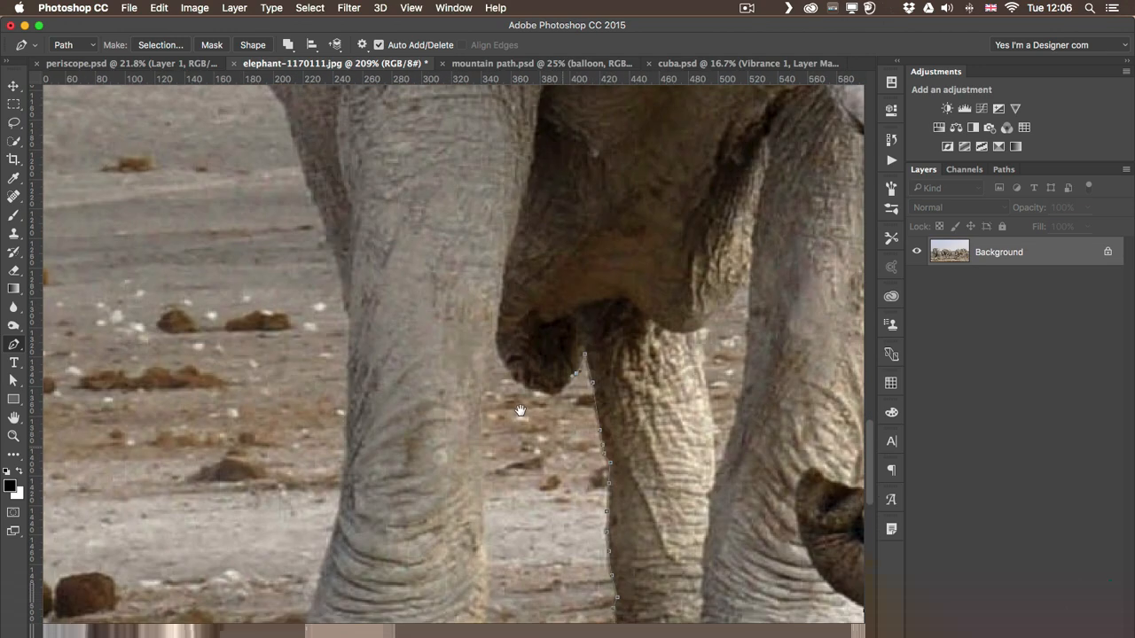
pyautogui.click(608, 256)
pyautogui.click(561, 294)
pyautogui.click(544, 266)
pyautogui.click(530, 444)
pyautogui.moveTo(569, 496); pyautogui.dragTo(575, 279)
pyautogui.click(541, 258)
pyautogui.click(568, 385)
pyautogui.click(528, 419)
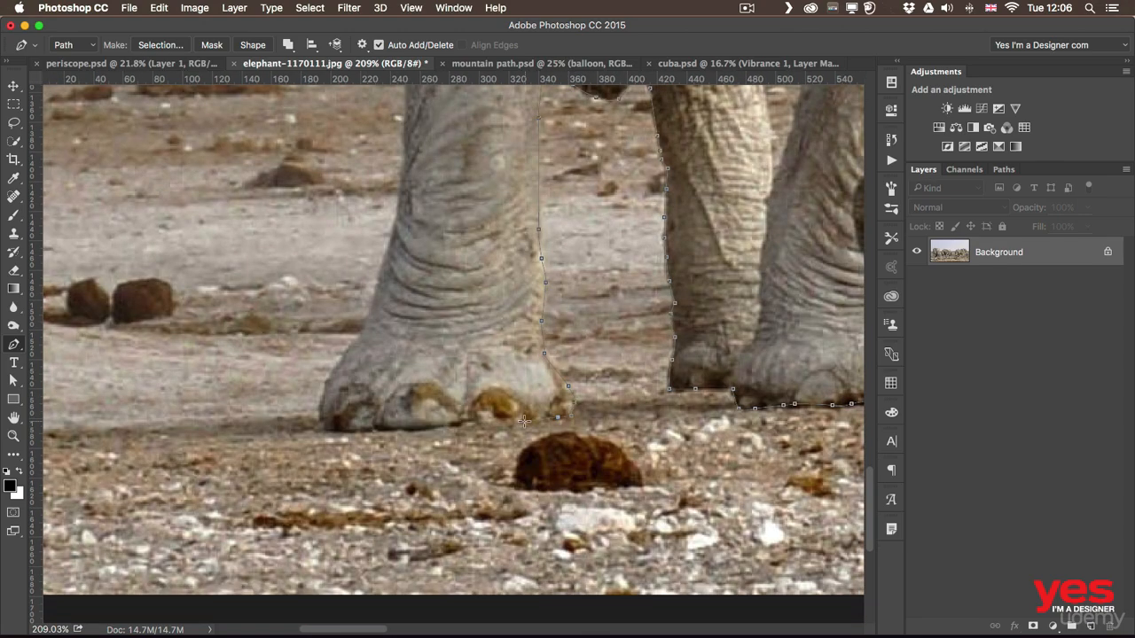
# Continue the path under that front foot and up the leg's outer edge to the flank
pyautogui.click(394, 427)
pyautogui.click(322, 429)
pyautogui.click(349, 348)
pyautogui.click(389, 245)
pyautogui.moveTo(389, 246); pyautogui.dragTo(359, 447)
pyautogui.click(411, 167)
# Trace the path up the elephant's flank to the ear and close it at the starting anchor point
pyautogui.moveTo(413, 167); pyautogui.dragTo(466, 363)
pyautogui.click(372, 167)
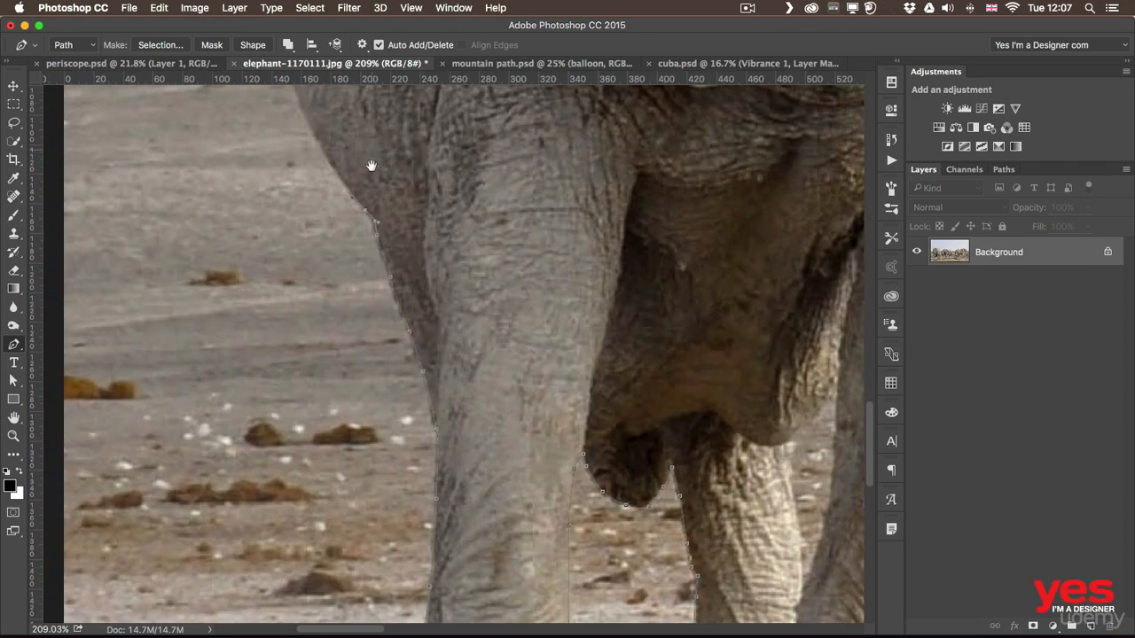
pyautogui.moveTo(370, 167); pyautogui.dragTo(464, 372)
pyautogui.click(356, 138)
pyautogui.moveTo(355, 137); pyautogui.dragTo(433, 341)
pyautogui.click(460, 194)
pyautogui.moveTo(674, 359); pyautogui.dragTo(585, 362)
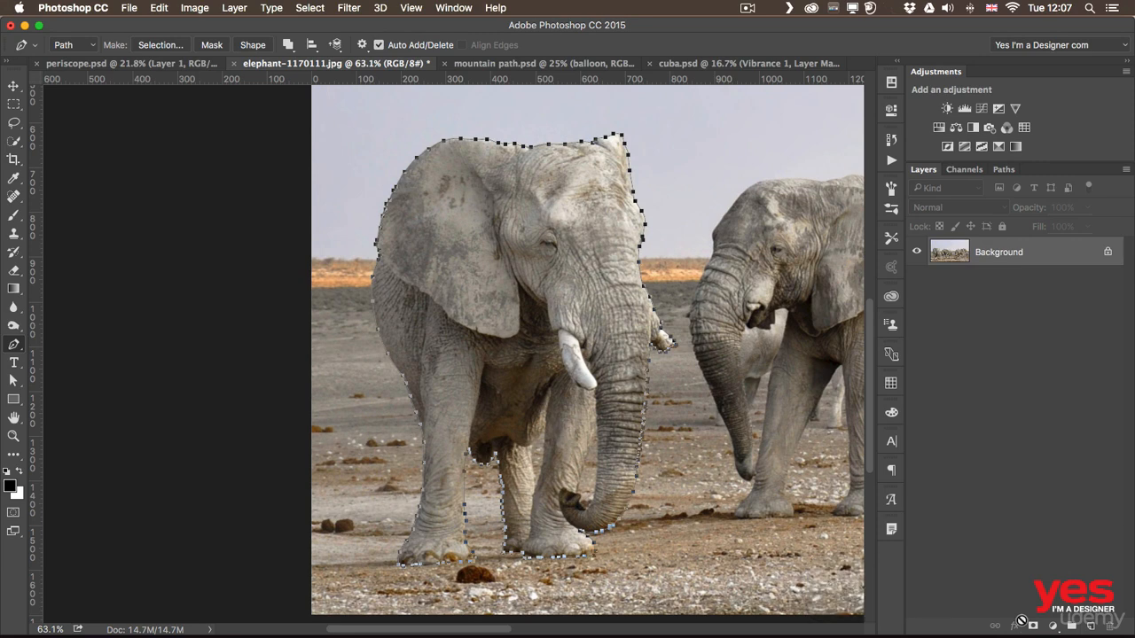
# Add a vector mask to the photo layer from the closed elephant path and hide the path outline
pyautogui.keyDown('super'); pyautogui.click(1031, 625); pyautogui.keyUp('super')
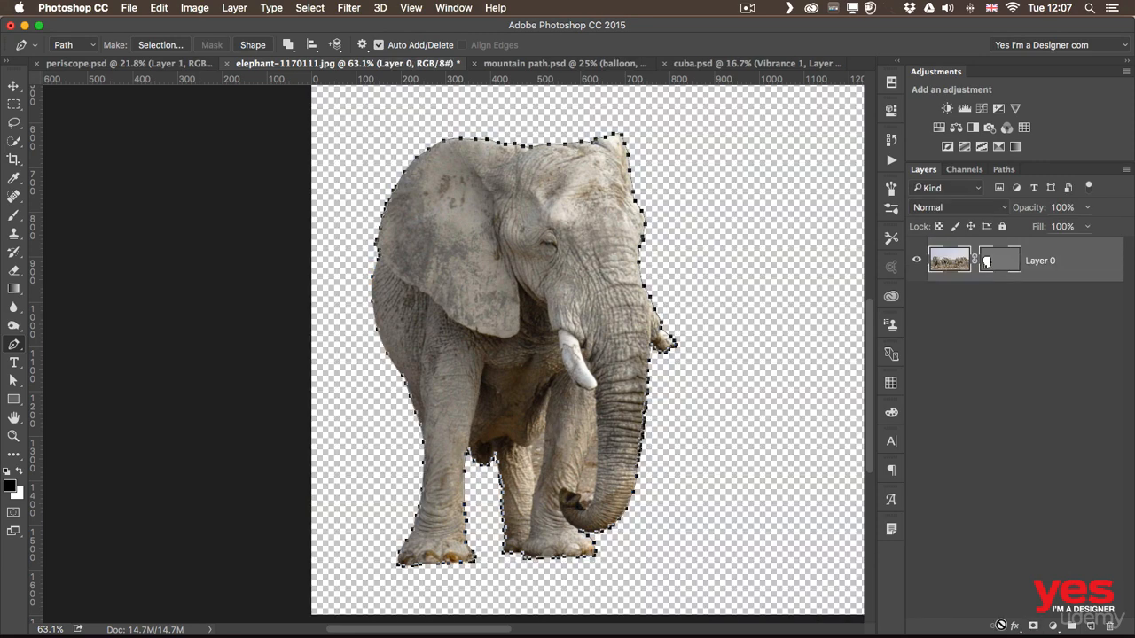
pyautogui.press('super+d')
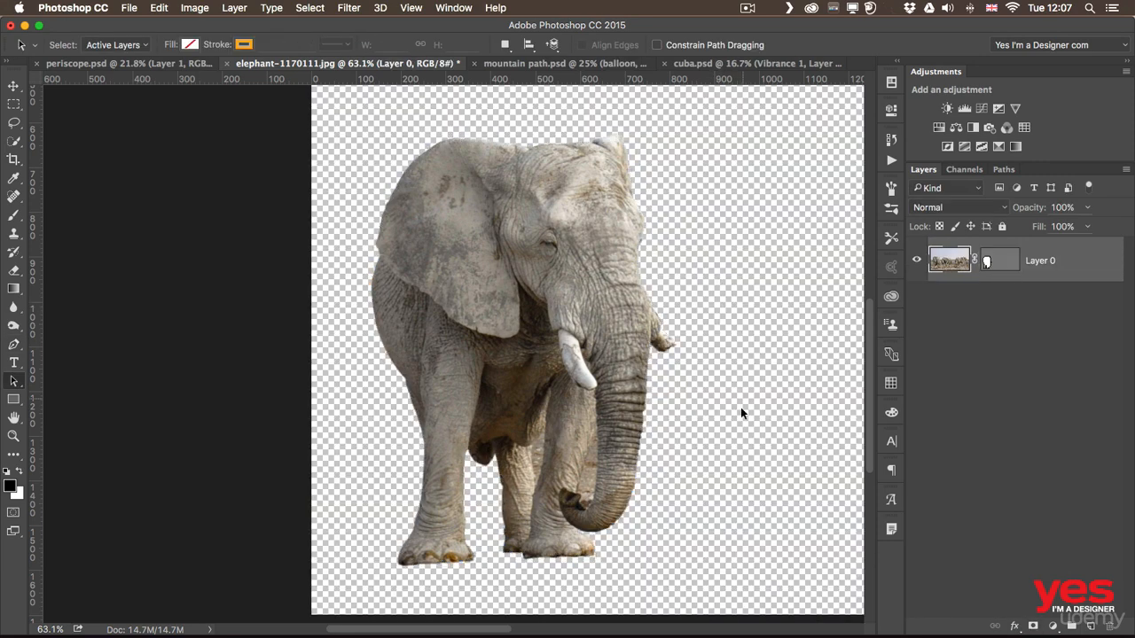
pyautogui.moveTo(742, 410); pyautogui.dragTo(671, 421)
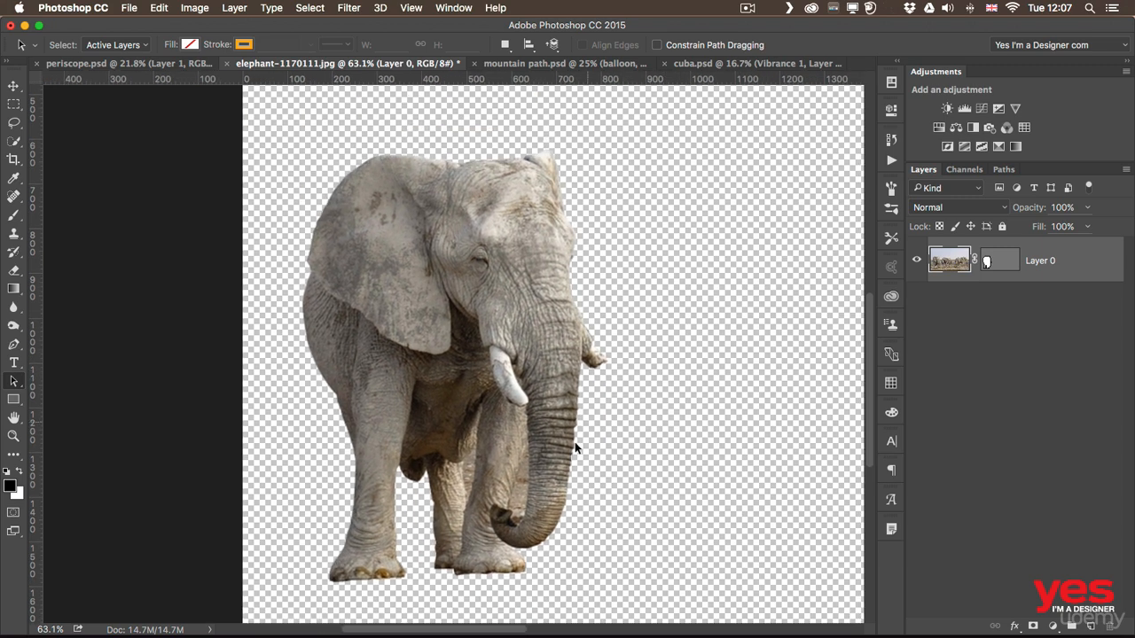
# Start a new Pen path on the vector mask at the trunk's curled tip, tracing up the front leg's edge beside the trunk
pyautogui.press('z')
pyautogui.moveTo(465, 501); pyautogui.dragTo(470, 396)
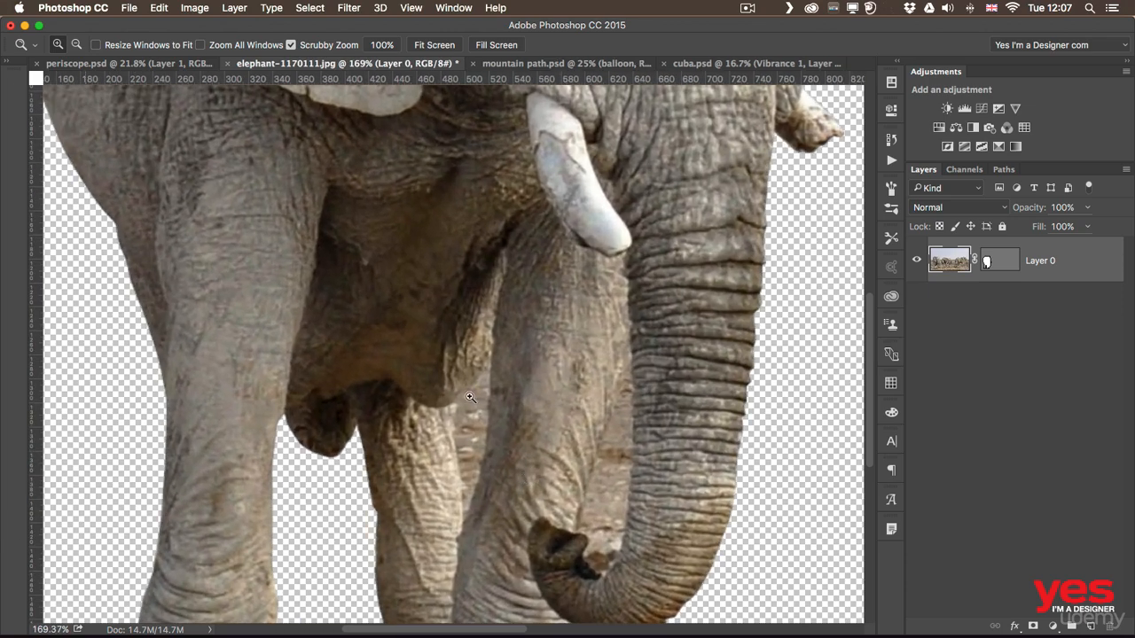
pyautogui.press('a')
pyautogui.moveTo(533, 436); pyautogui.dragTo(447, 390)
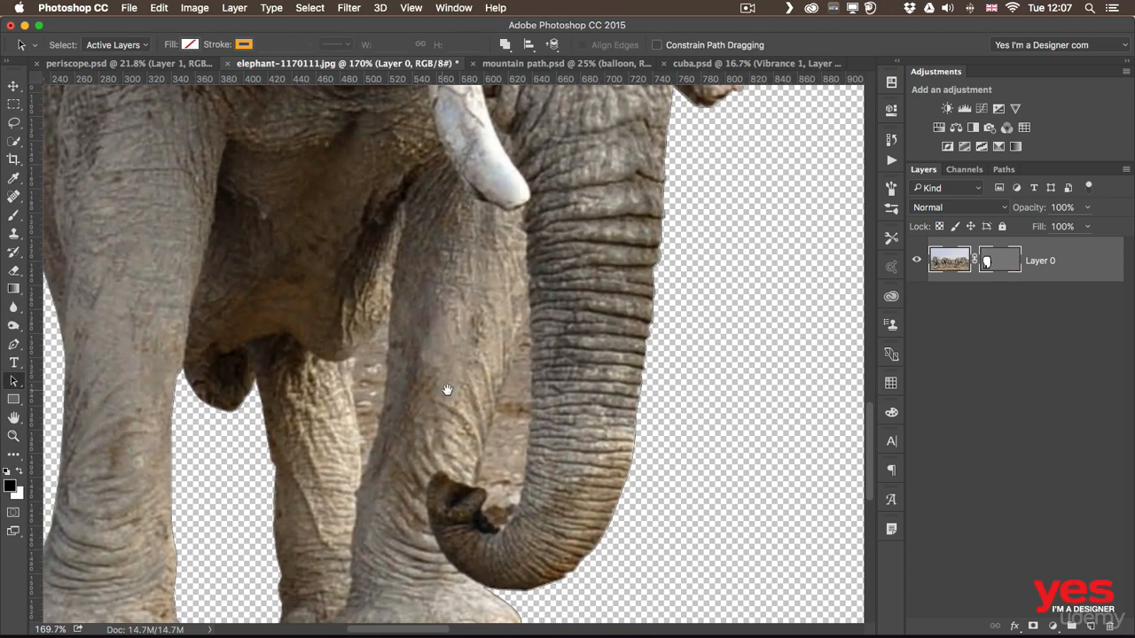
pyautogui.press('p')
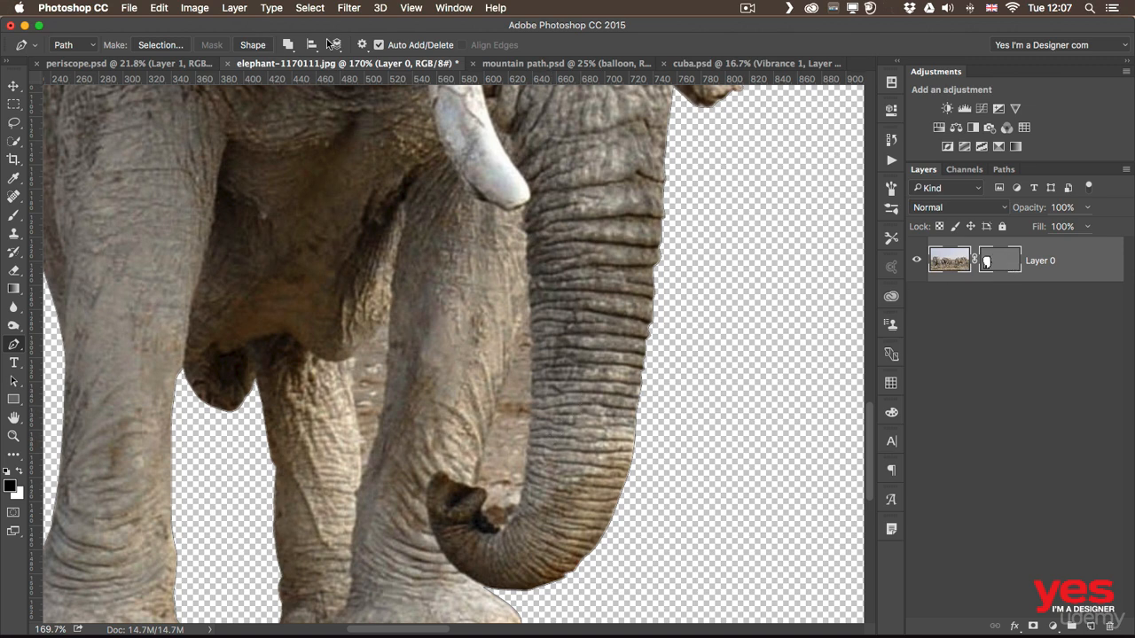
pyautogui.press('super+space')
pyautogui.moveTo(503, 451); pyautogui.dragTo(545, 460)
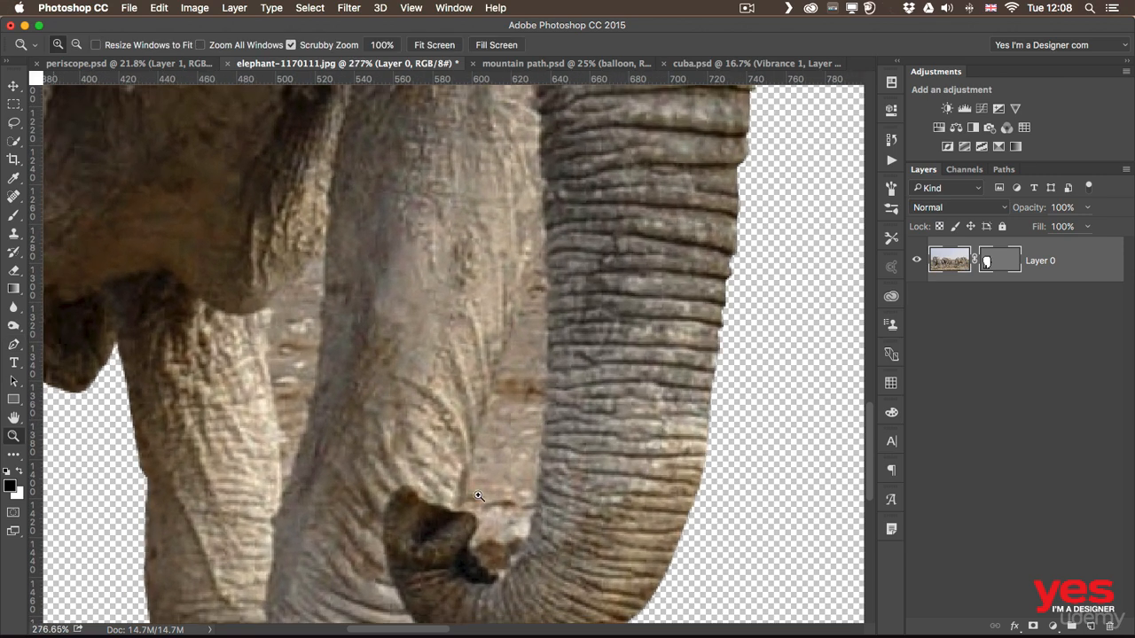
pyautogui.click(459, 507)
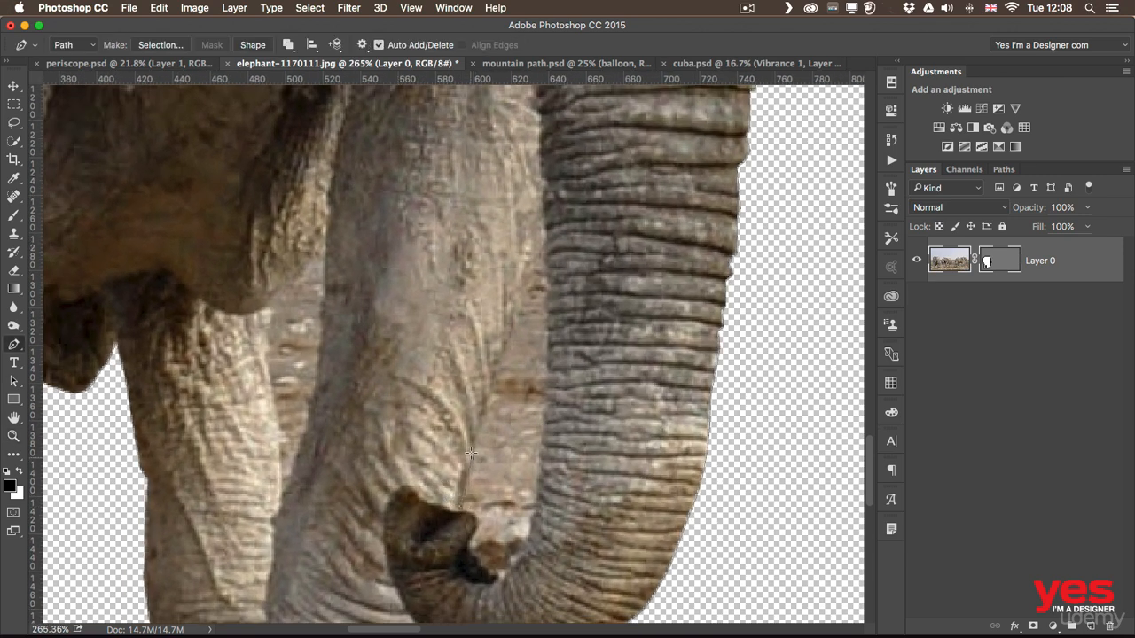
pyautogui.moveTo(471, 458); pyautogui.dragTo(473, 448)
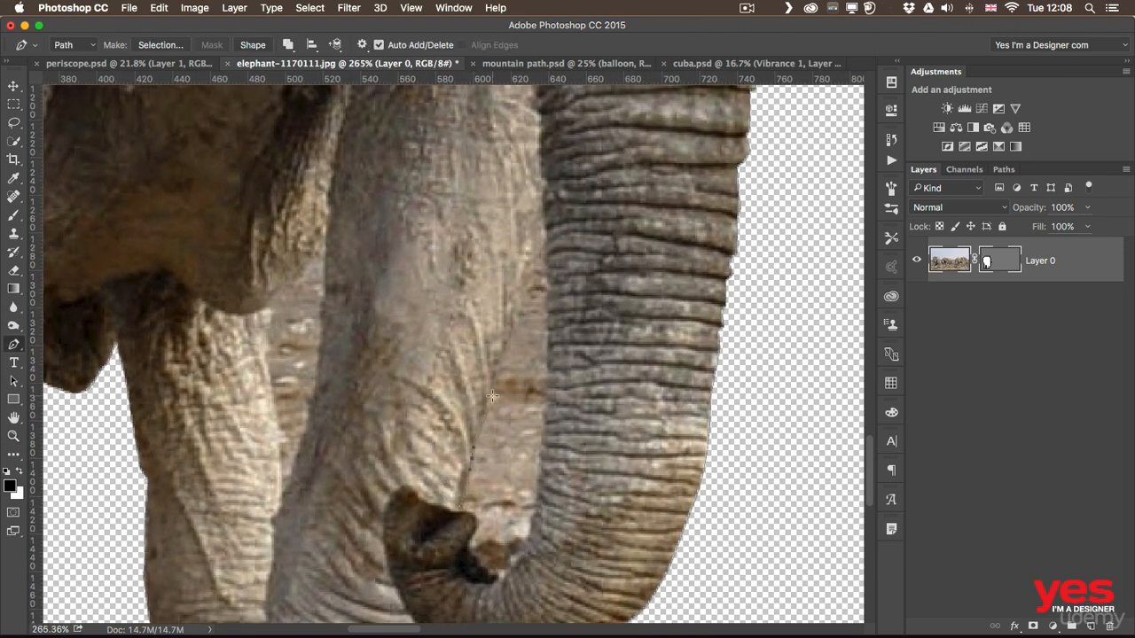
# Trace down the trunk's inner edge to close the path around the gap, and set it to Subtract Front Shape
pyautogui.click(545, 235)
pyautogui.click(549, 345)
pyautogui.click(550, 388)
pyautogui.click(537, 491)
pyautogui.click(460, 515)
pyautogui.click(289, 44)
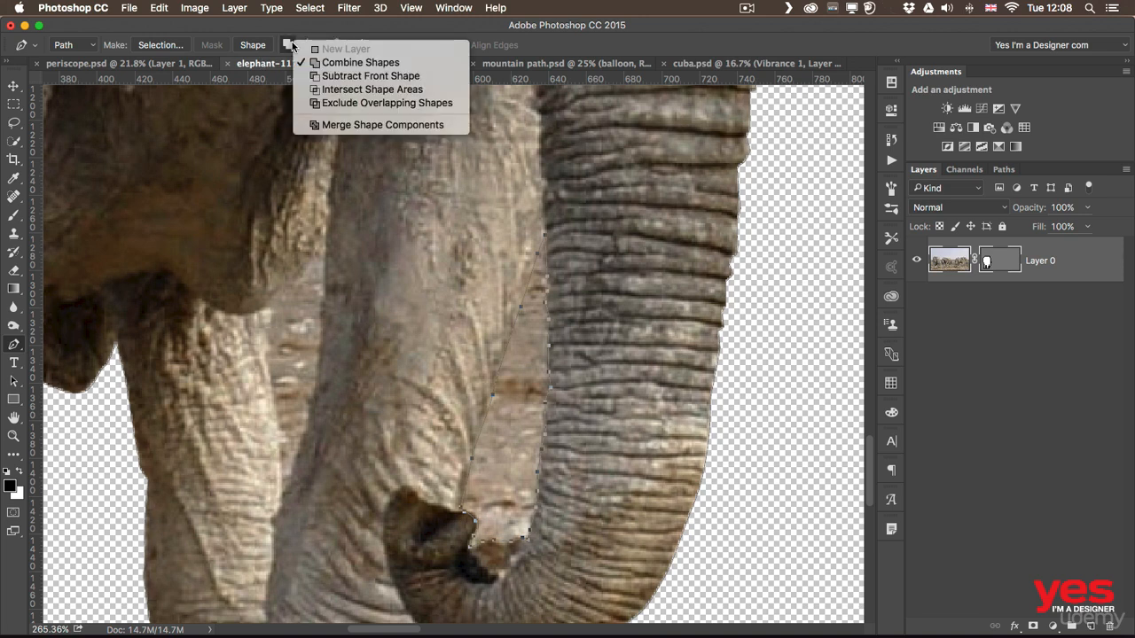
pyautogui.click(364, 77)
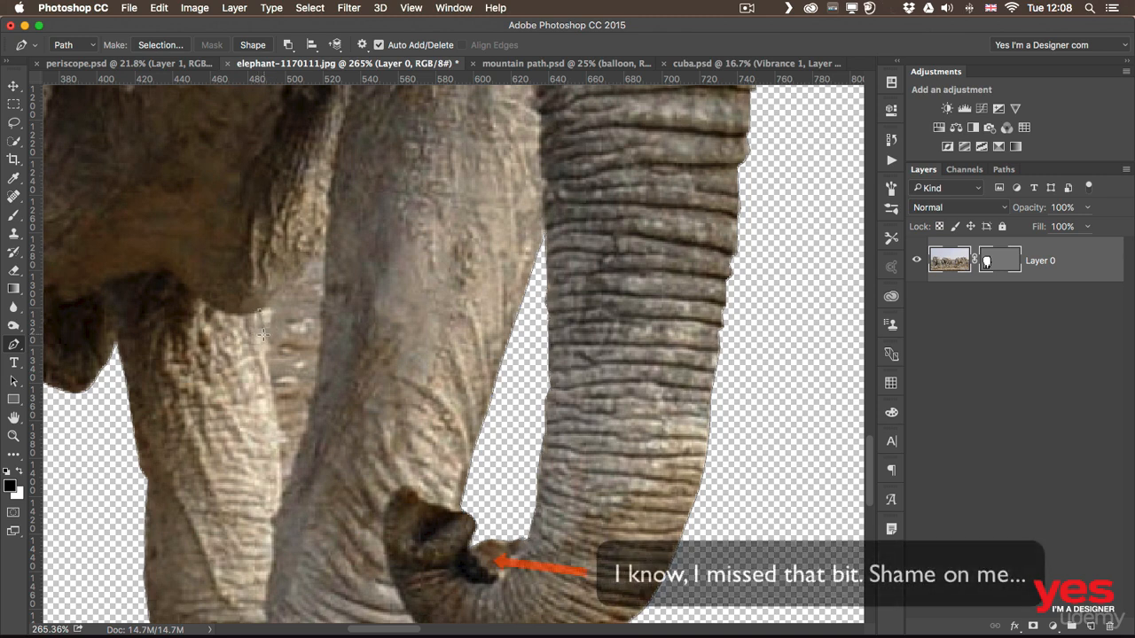
pyautogui.click(289, 44)
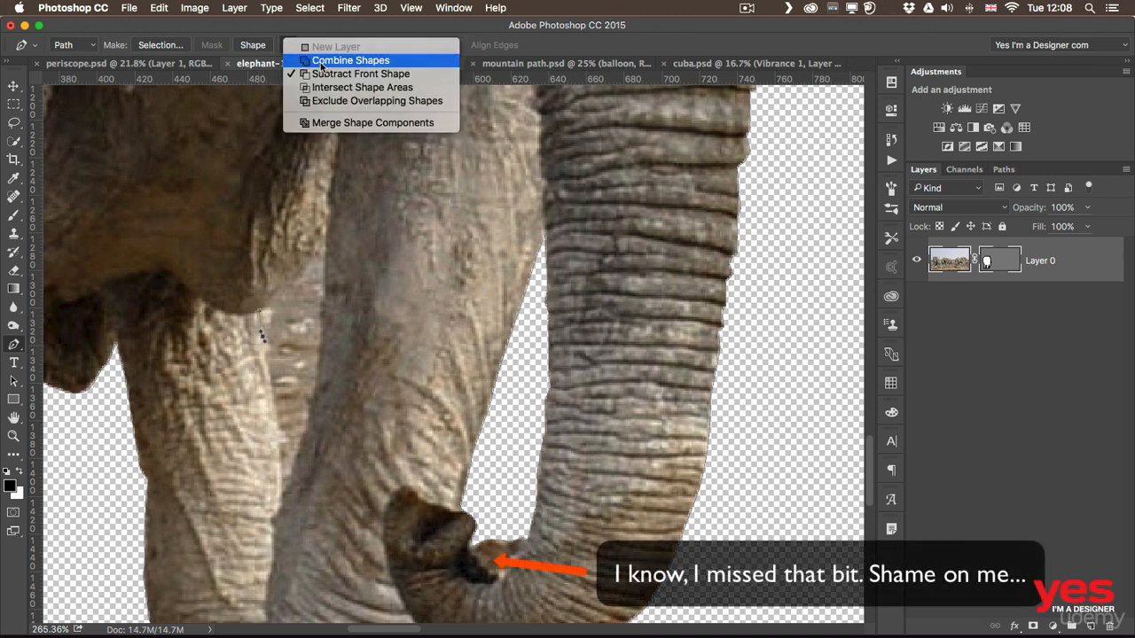
pyautogui.click(320, 60)
pyautogui.click(289, 44)
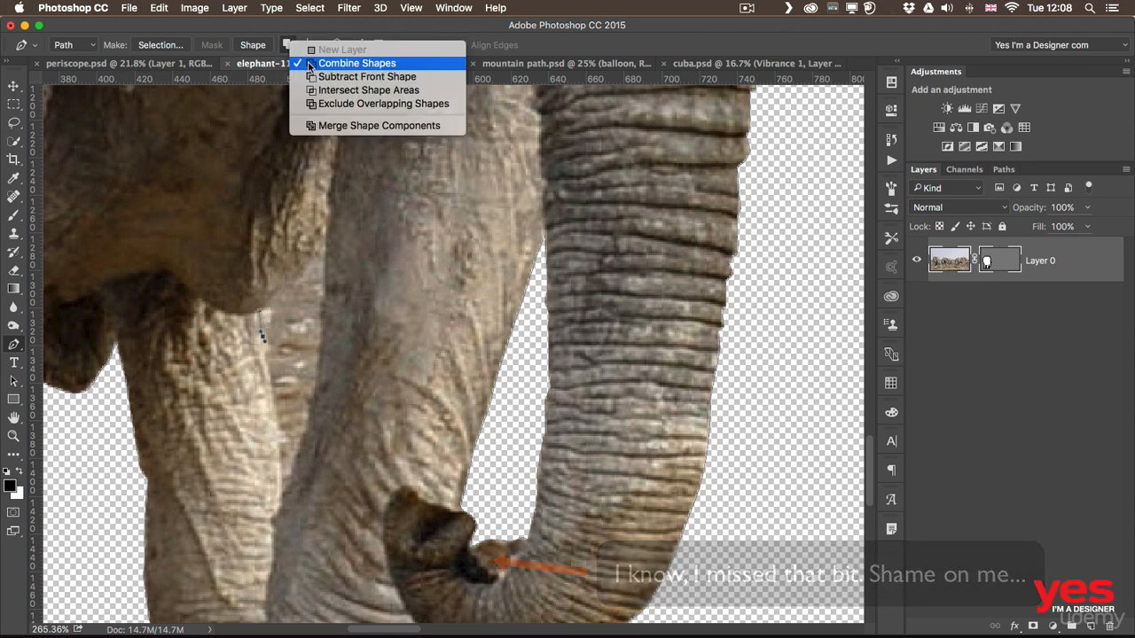
pyautogui.click(321, 74)
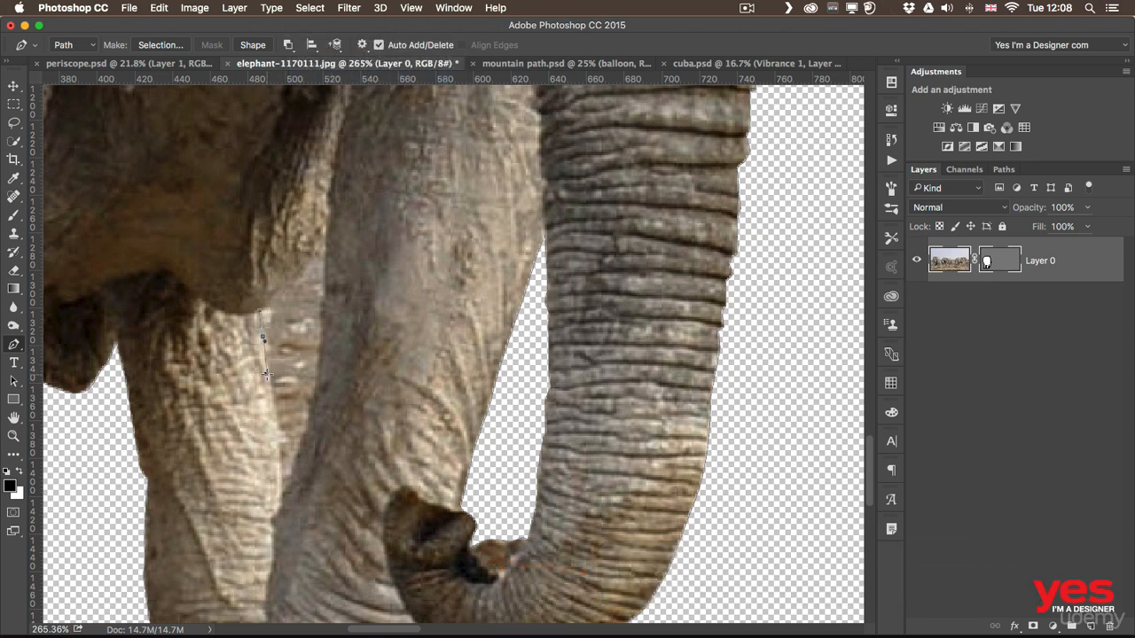
# Trace the path down the rear leg's edge and back up the front leg's edge in the gap between them
pyautogui.click(276, 422)
pyautogui.click(273, 408)
pyautogui.click(276, 440)
pyautogui.click(277, 481)
pyautogui.click(295, 452)
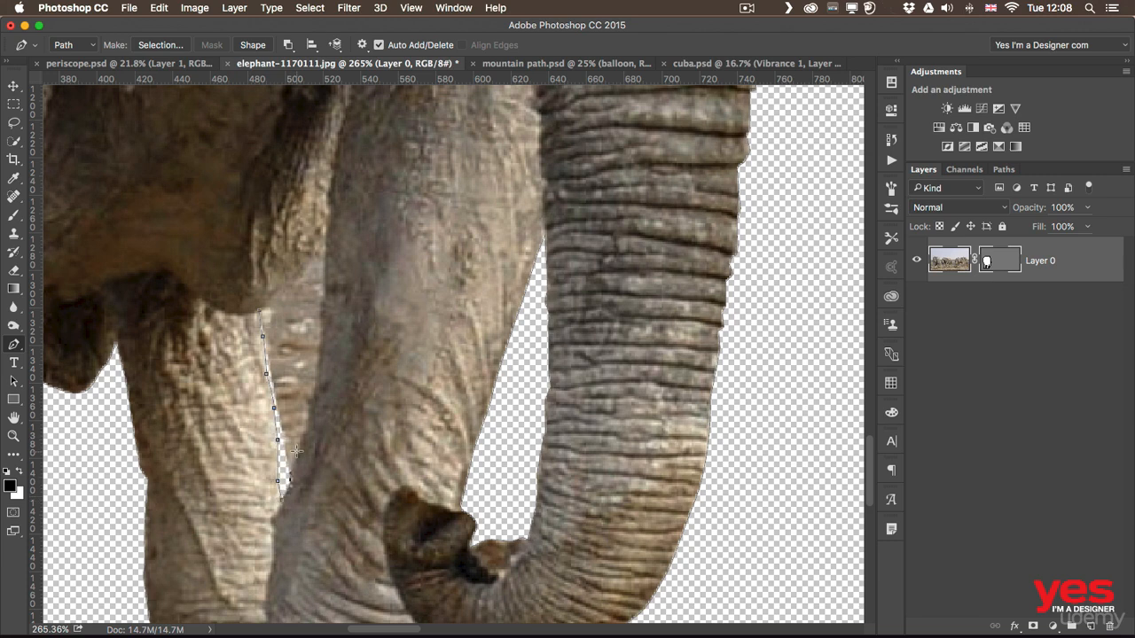
pyautogui.click(309, 405)
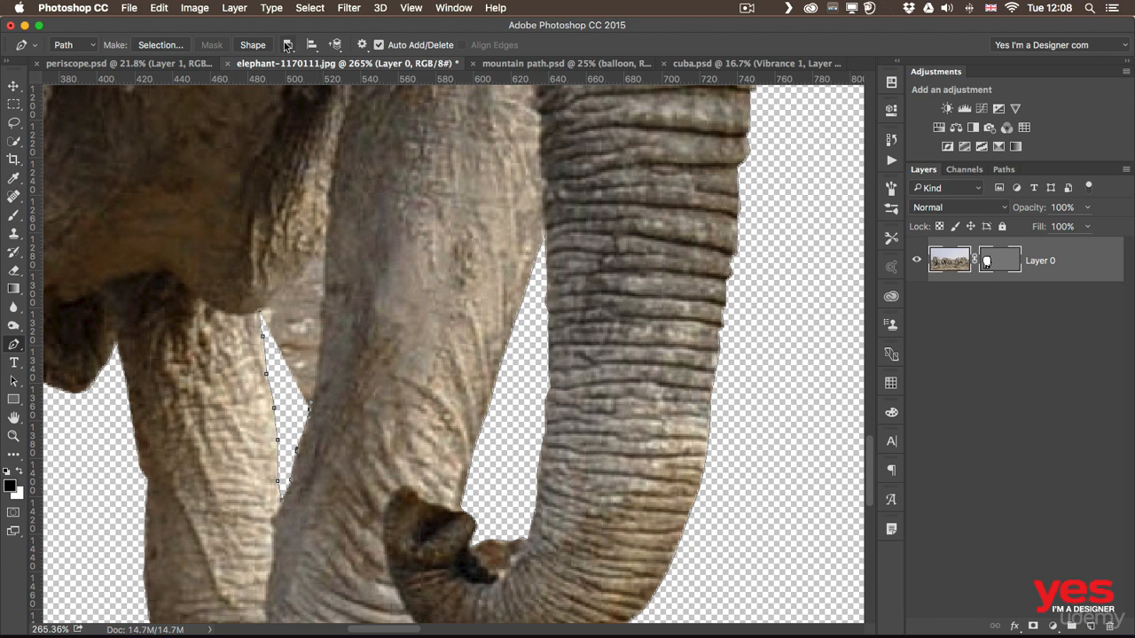
# Set the path to Combine Shapes and trace up the front leg and along the belly to close the gap outline
pyautogui.click(287, 44)
pyautogui.click(335, 55)
pyautogui.click(316, 358)
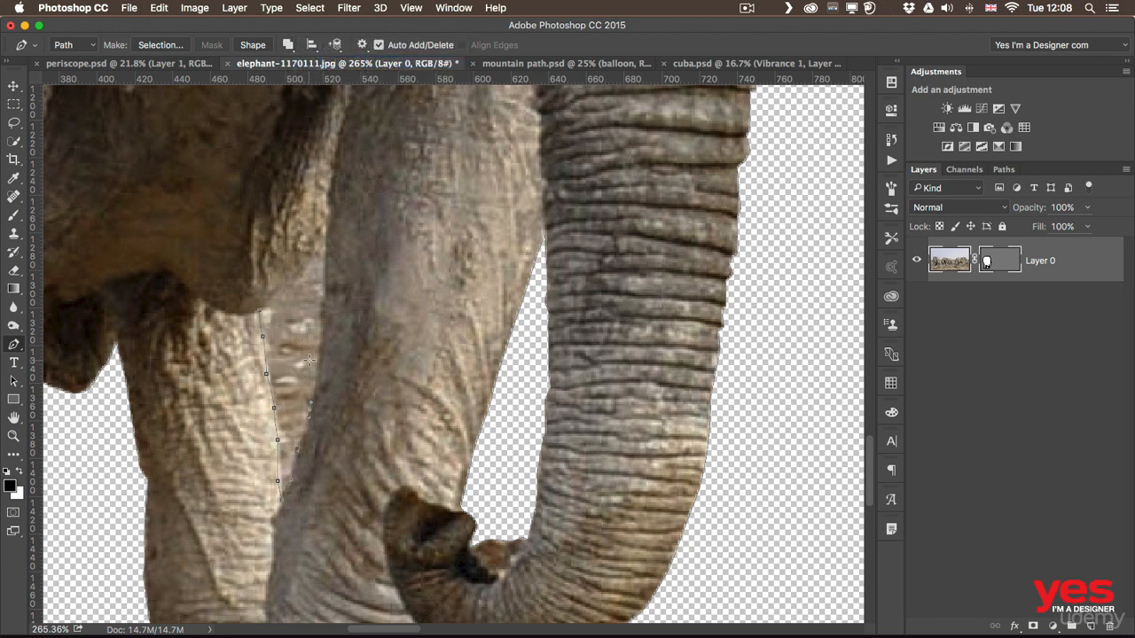
pyautogui.click(323, 271)
pyautogui.click(303, 272)
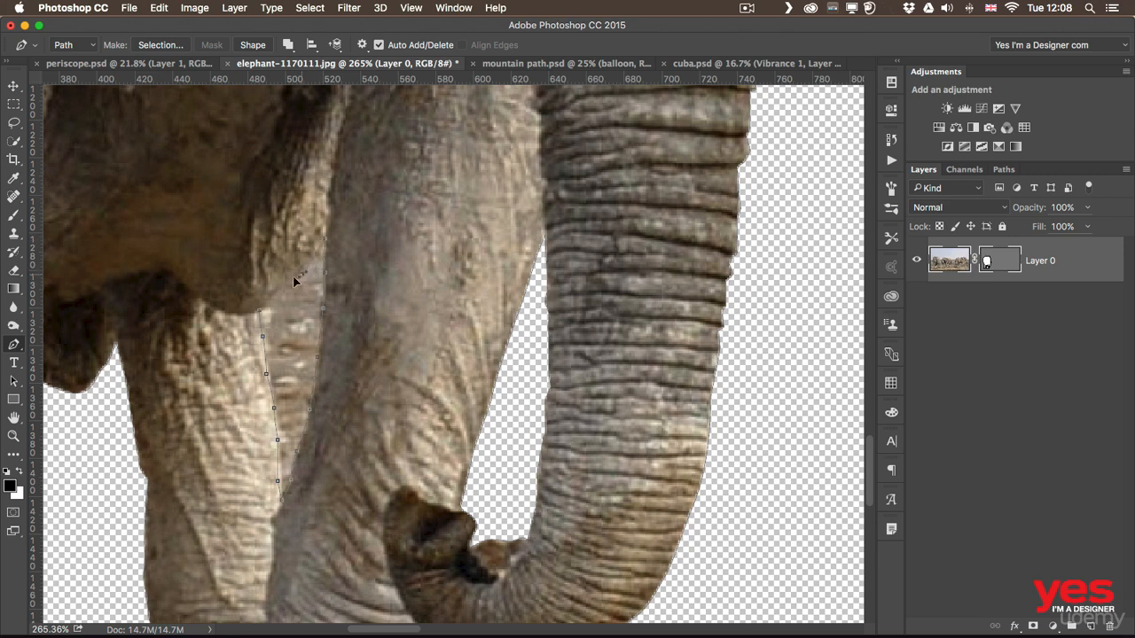
pyautogui.click(260, 311)
# Set the closed gap shape between the legs to Subtract Front Shape, deselect the layer and bring the whole elephant into view
pyautogui.click(287, 45)
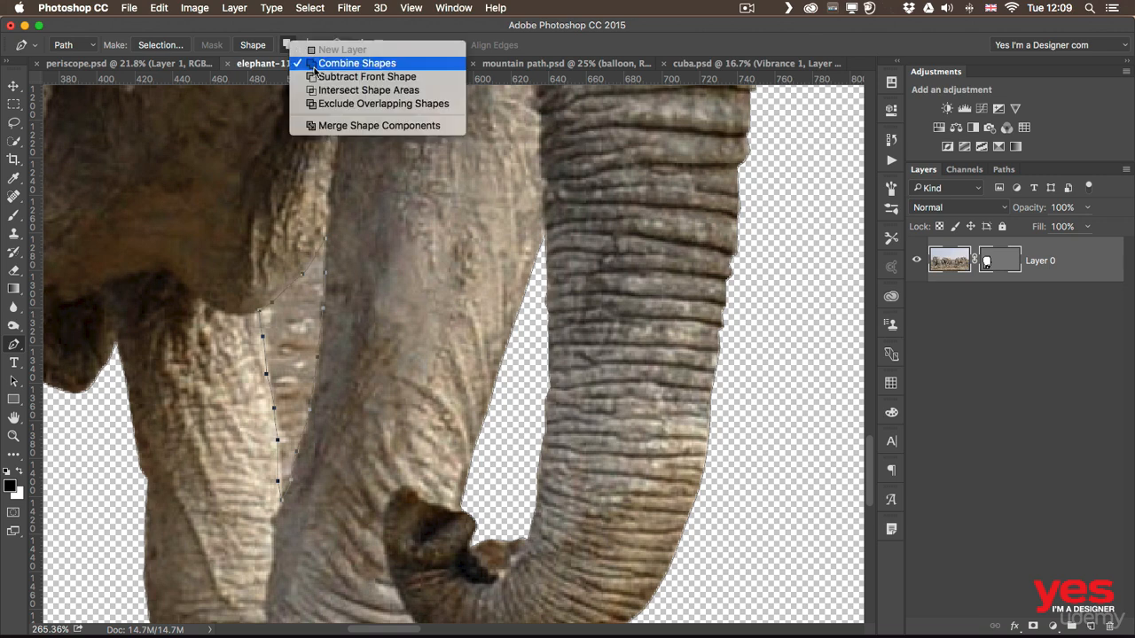
pyautogui.click(335, 76)
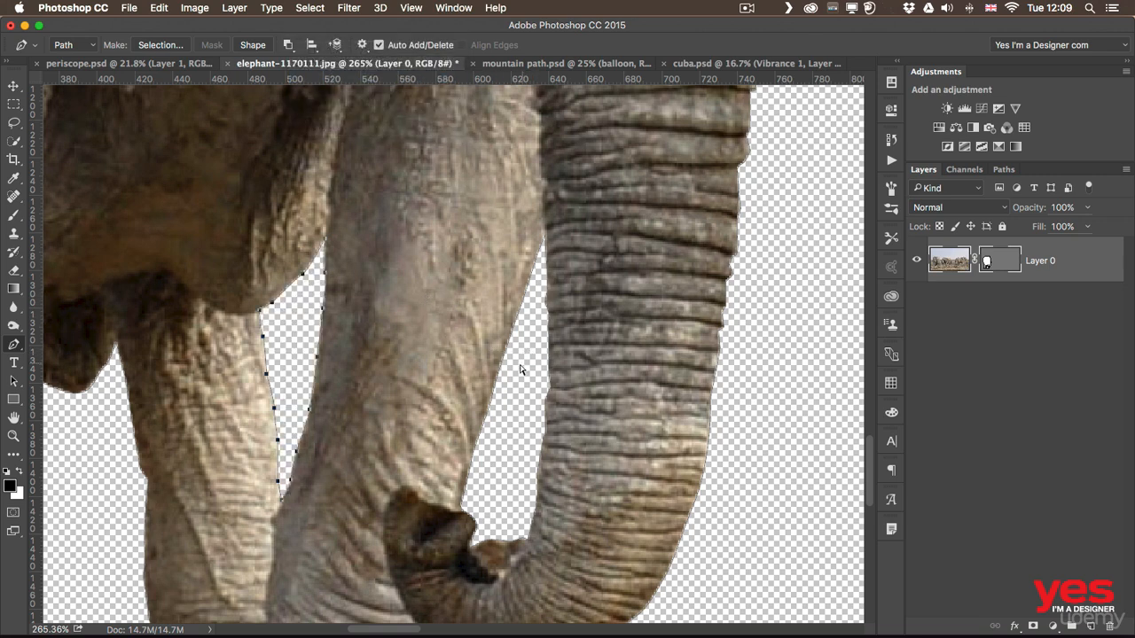
pyautogui.press('v')
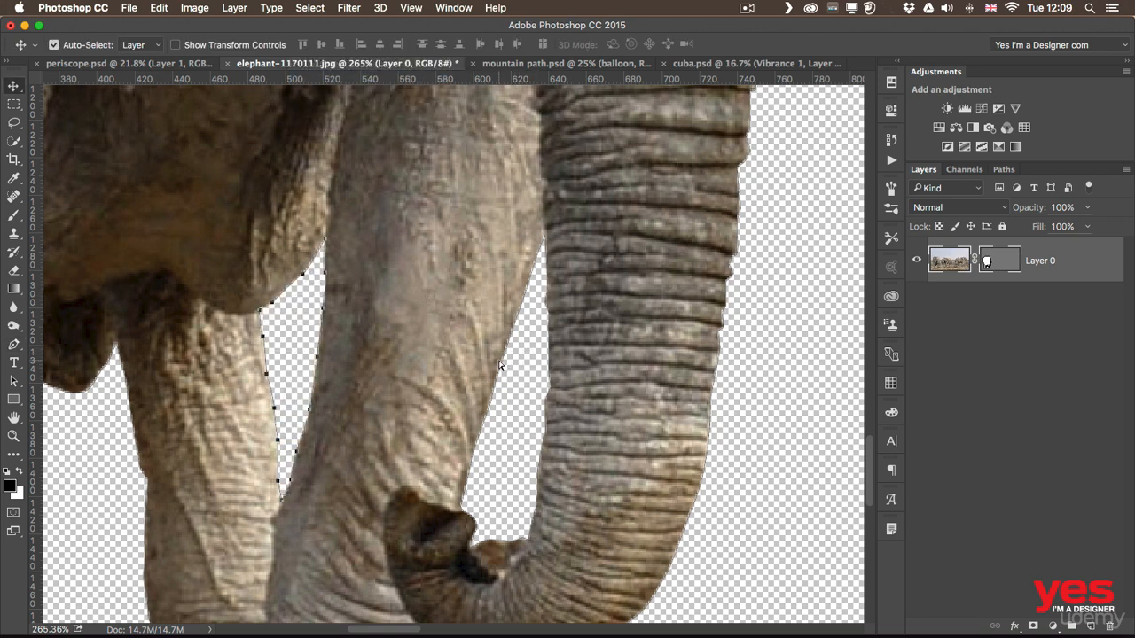
pyautogui.click(959, 325)
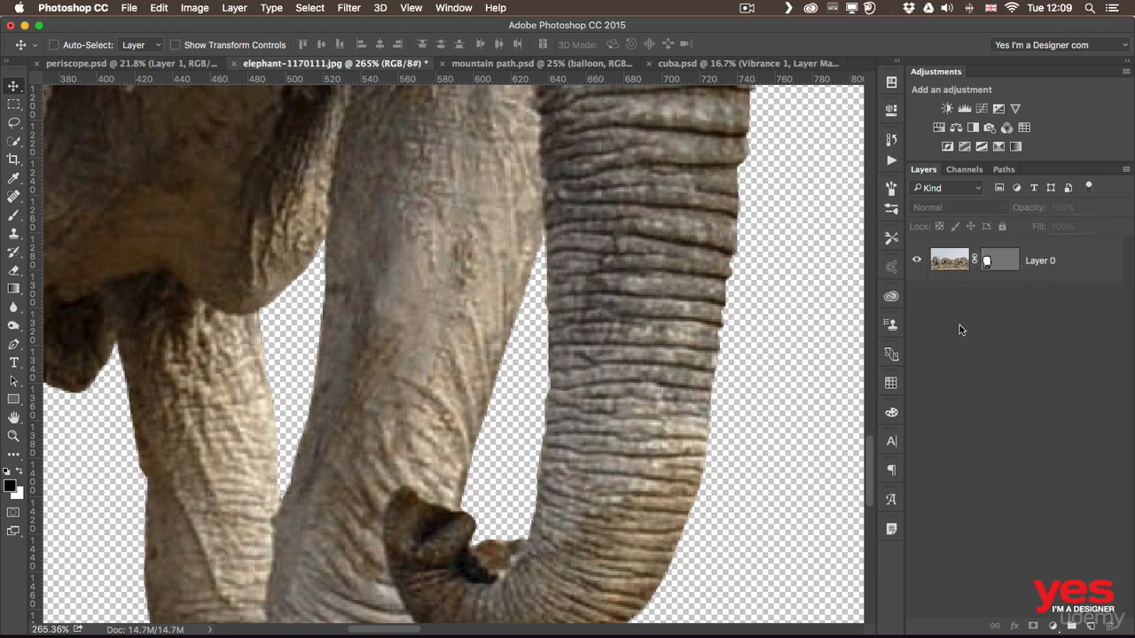
pyautogui.press('z')
pyautogui.moveTo(568, 361); pyautogui.dragTo(481, 310)
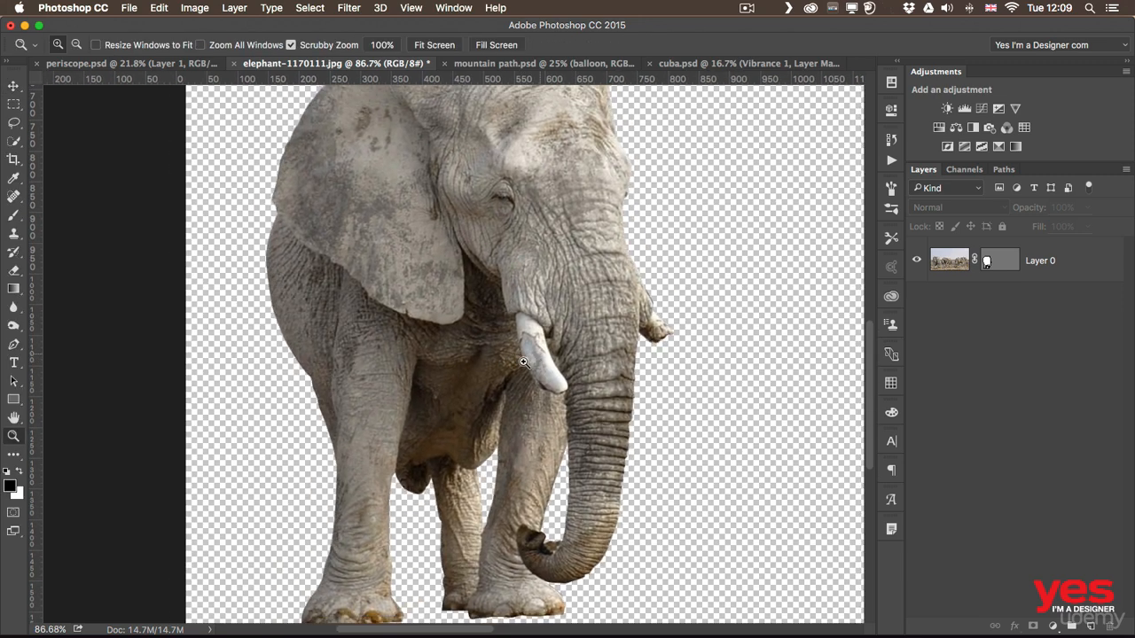
pyautogui.moveTo(524, 362); pyautogui.dragTo(497, 356)
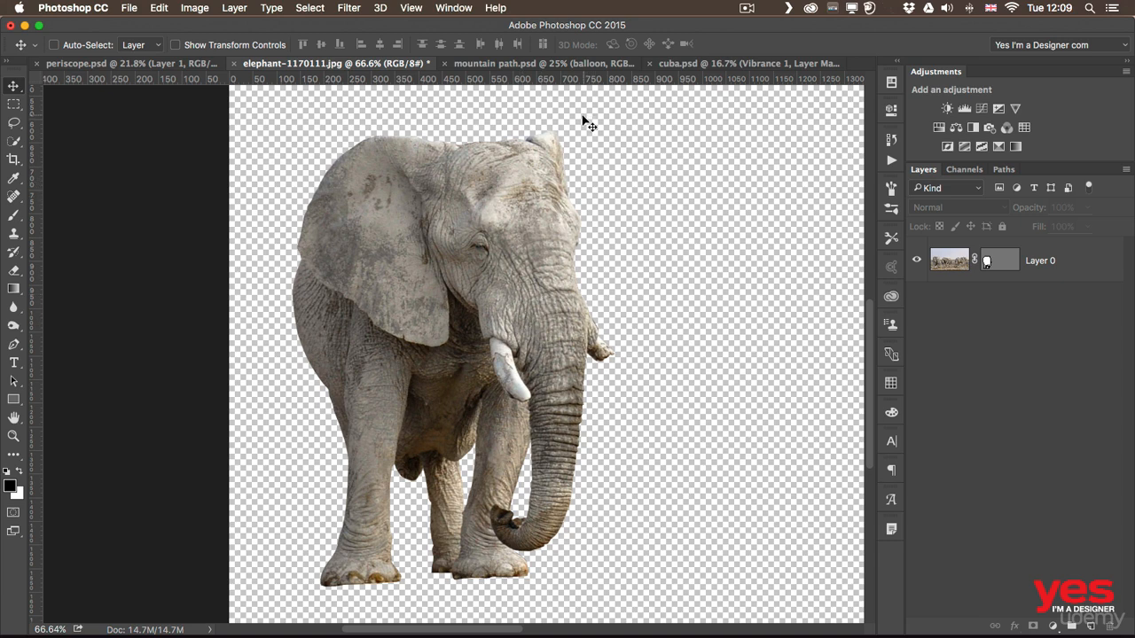
# Copy the masked elephant layer into mountain path.psd and place the elephant at the far end of the stone path
pyautogui.click(1068, 266)
pyautogui.moveTo(442, 232); pyautogui.dragTo(525, 119)
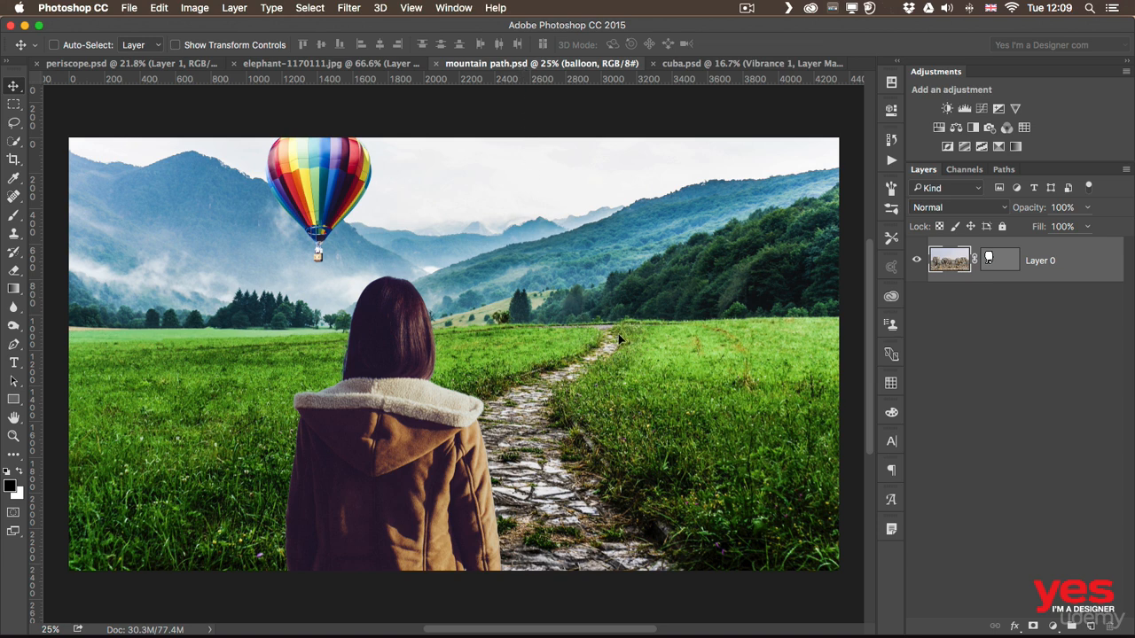
pyautogui.moveTo(619, 339); pyautogui.dragTo(493, 282)
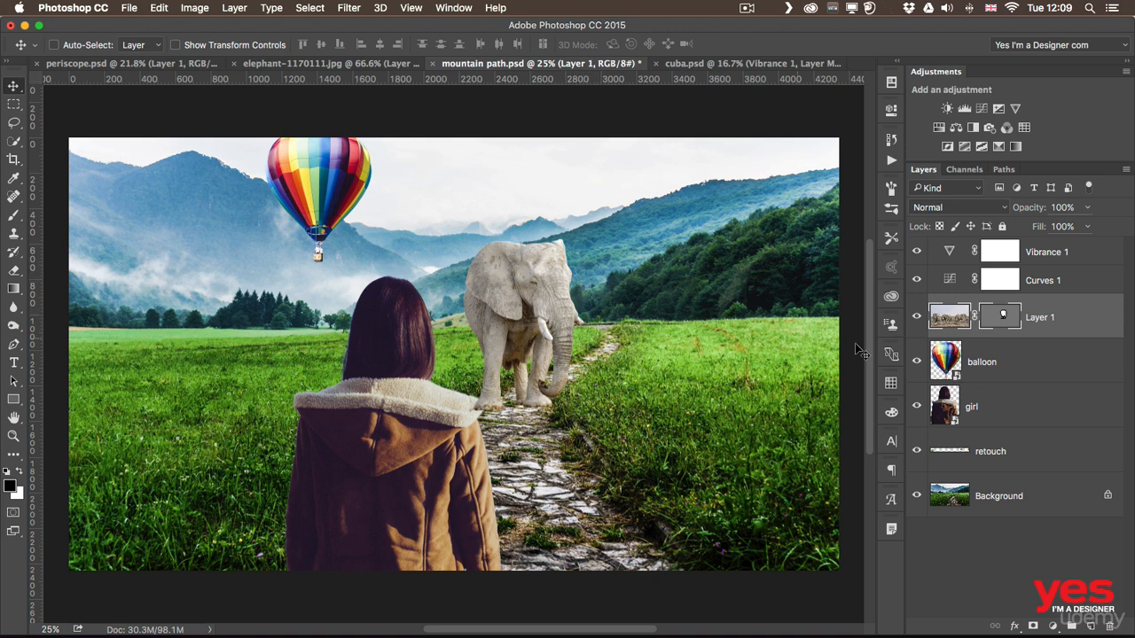
# Move the elephant layer beneath the girl layer and shift the elephant slightly down and to the left on the path
pyautogui.moveTo(1040, 316); pyautogui.dragTo(1035, 417)
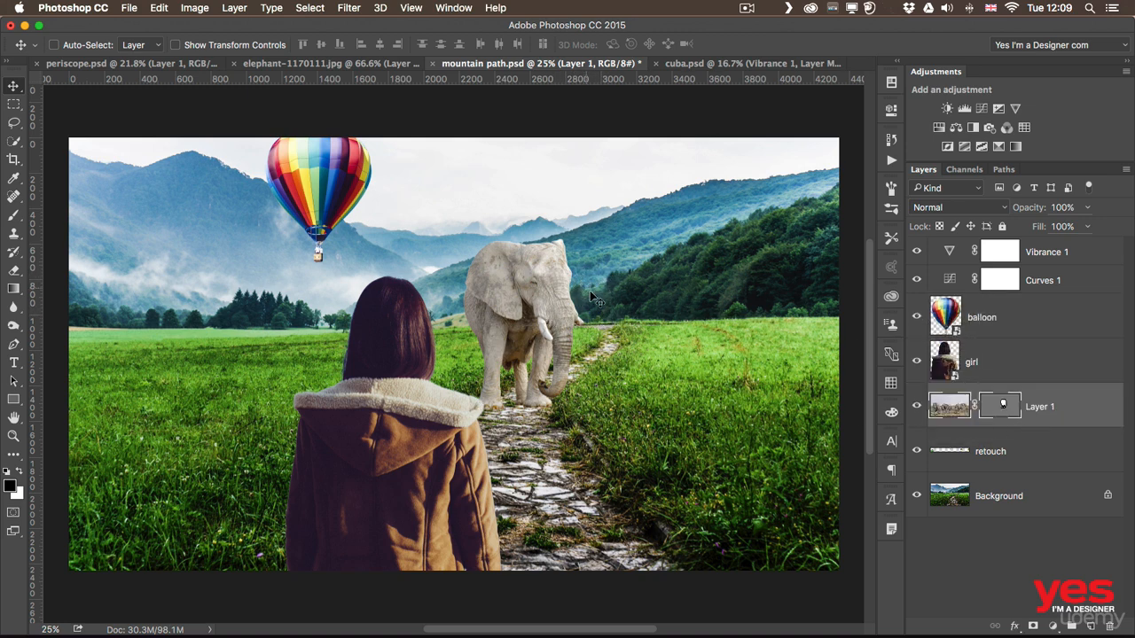
pyautogui.moveTo(592, 292); pyautogui.dragTo(583, 301)
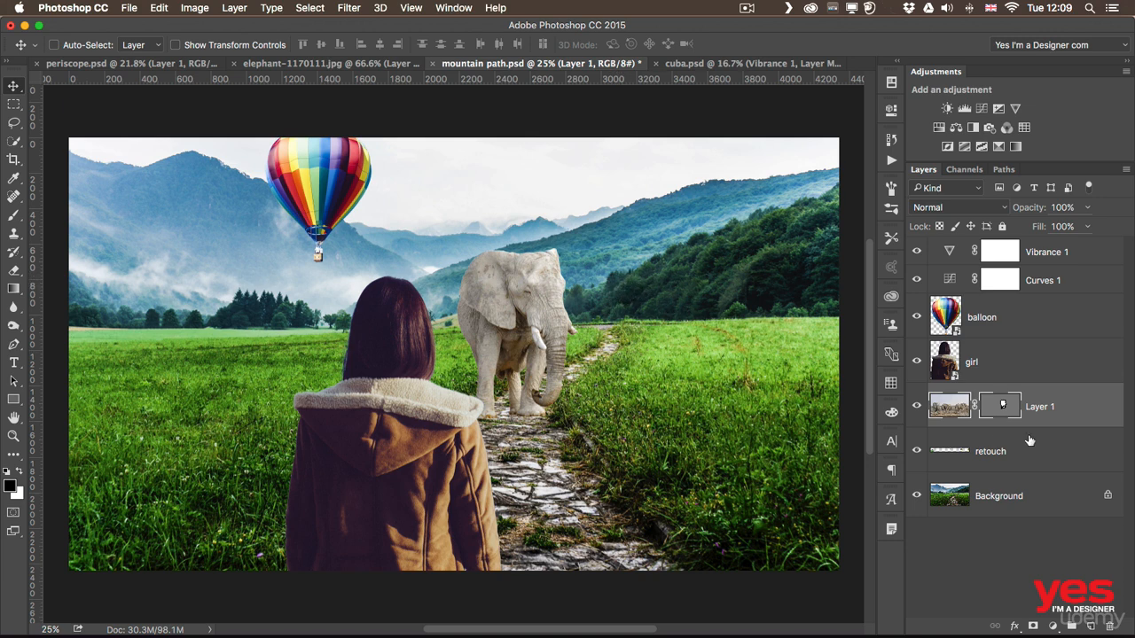
# Convert the elephant layer to a smart object and scale the elephant down slightly
pyautogui.rightClick(1073, 411)
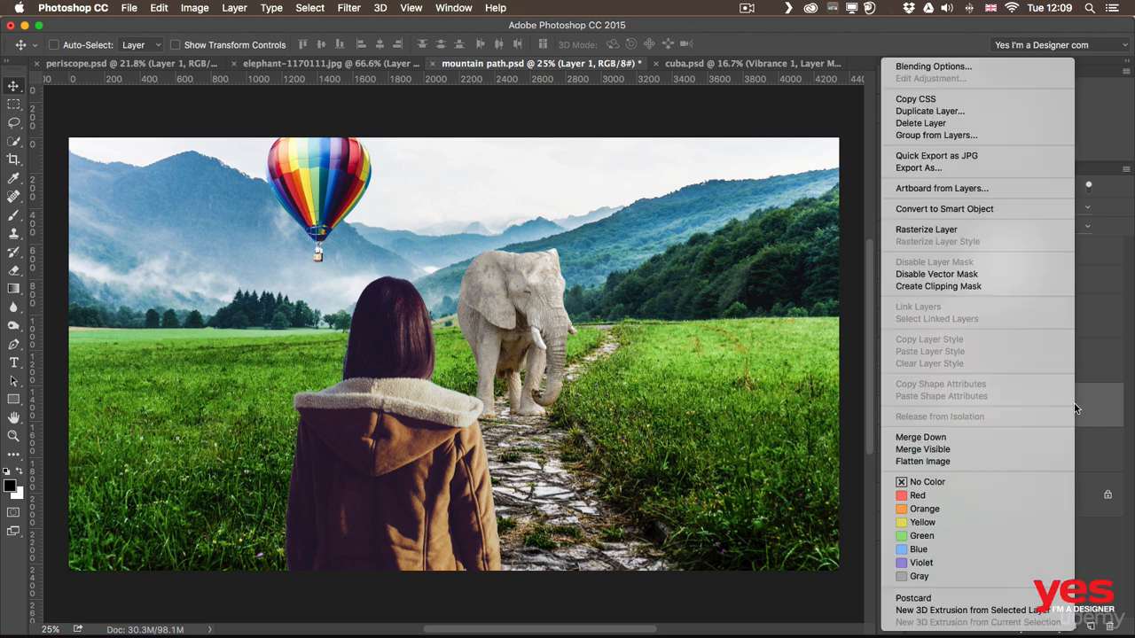
pyautogui.click(950, 208)
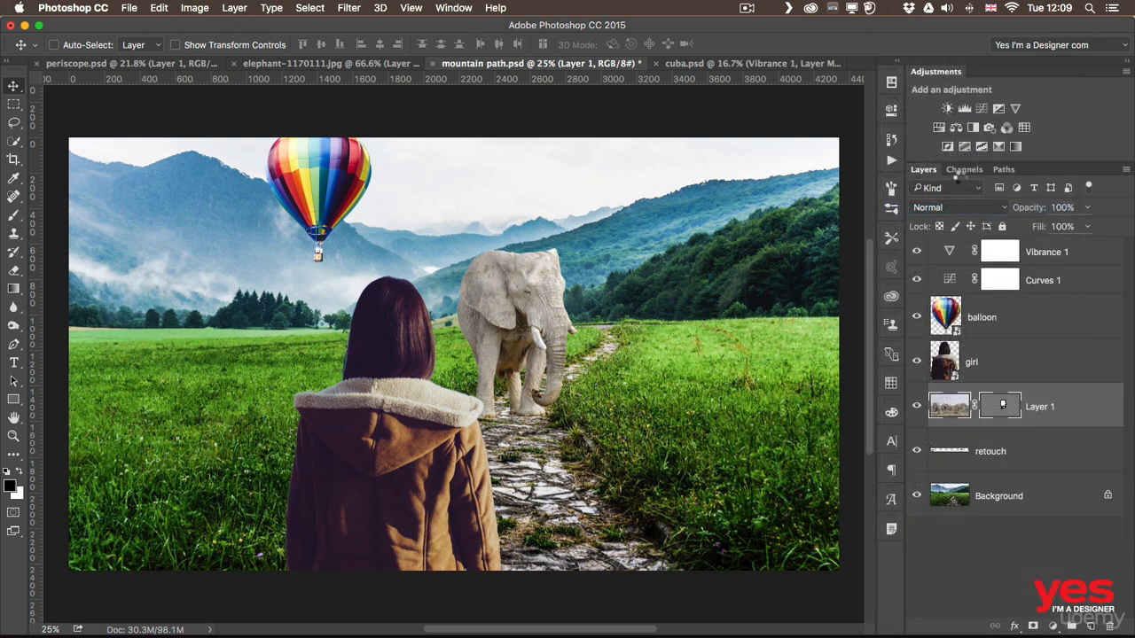
pyautogui.press('super+t')
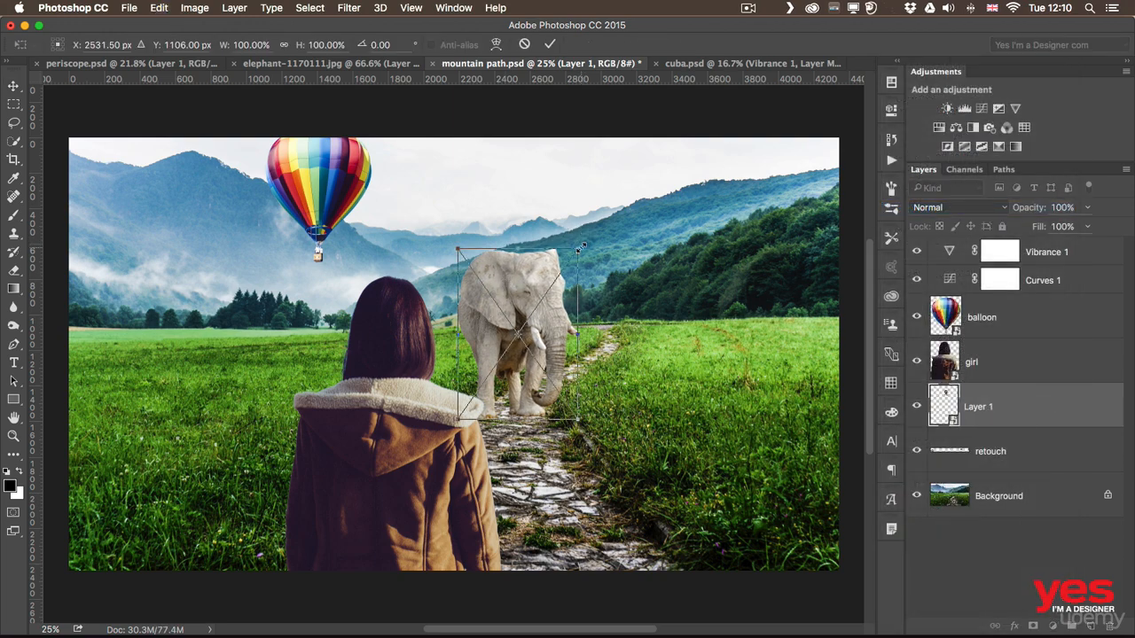
pyautogui.moveTo(578, 247); pyautogui.dragTo(562, 271)
pyautogui.press('Return')
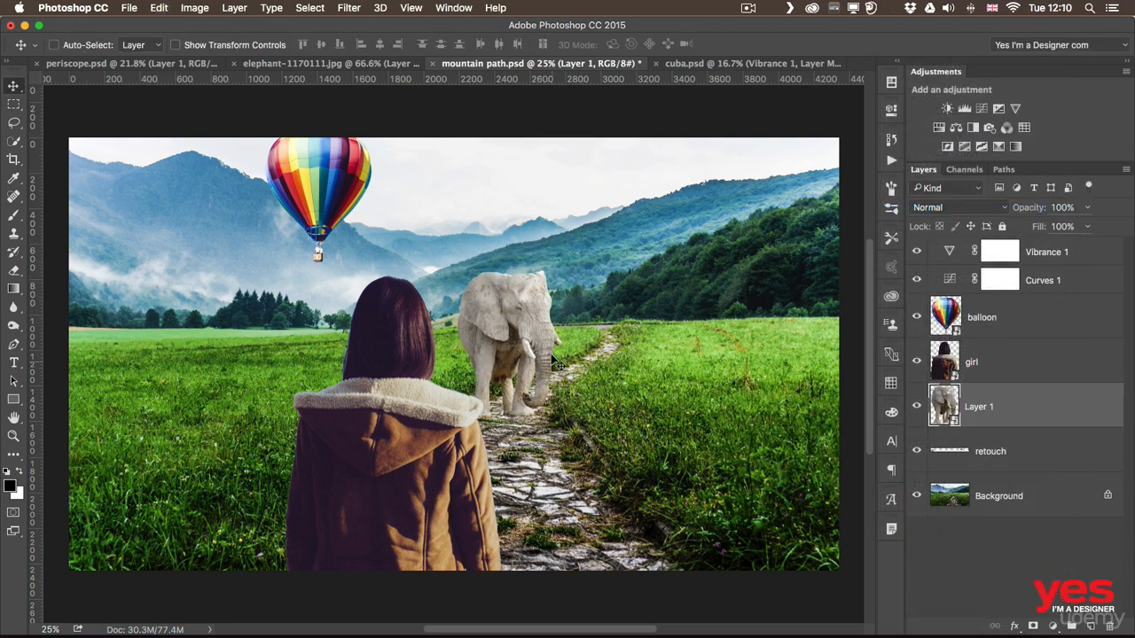
# Move the elephant slightly up and to the right on the path, and shift the girl to the left
pyautogui.moveTo(536, 336)
pyautogui.mouseDown()
pyautogui.moveTo(588, 294)
pyautogui.moveTo(600, 298)
pyautogui.moveTo(564, 292)
pyautogui.moveTo(542, 347)
pyautogui.moveTo(539, 322)
pyautogui.mouseUp()
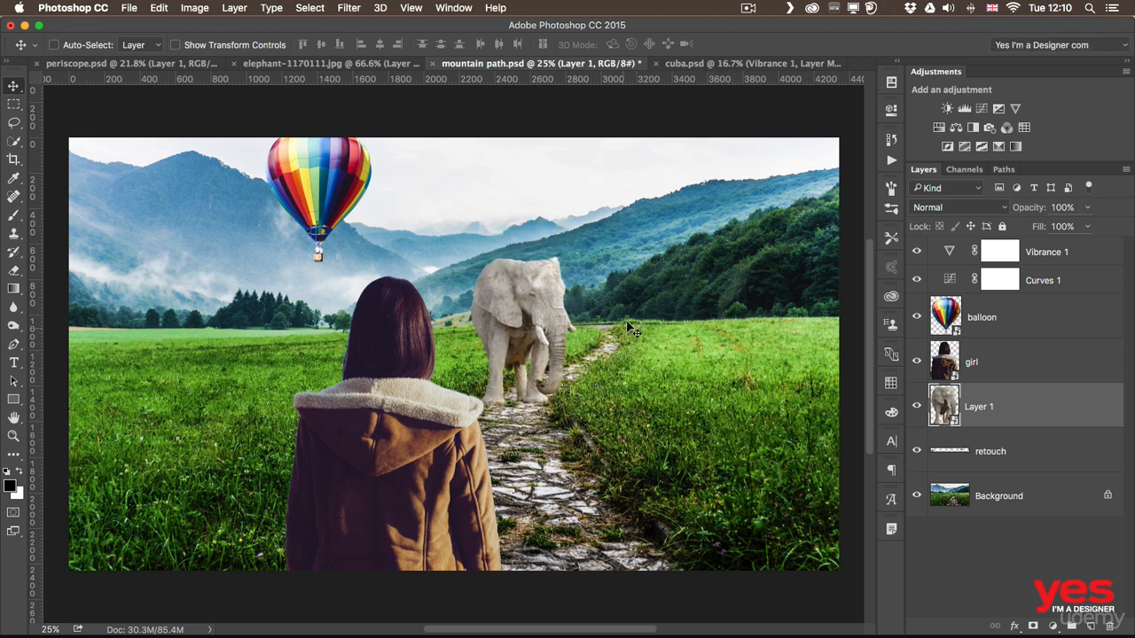
pyautogui.moveTo(392, 419); pyautogui.dragTo(361, 418)
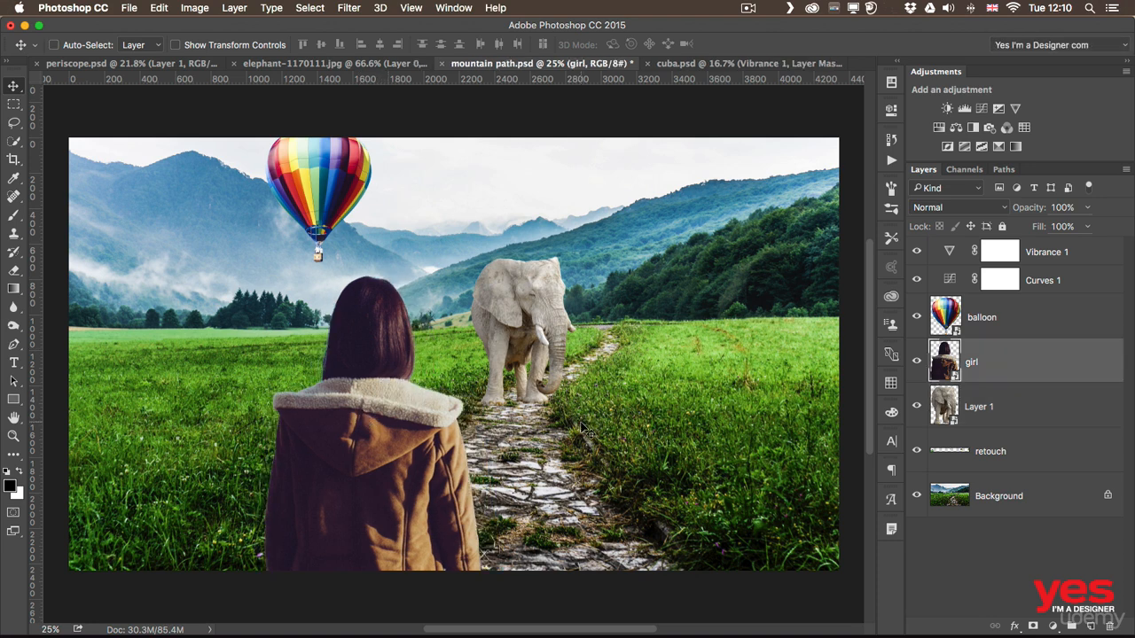